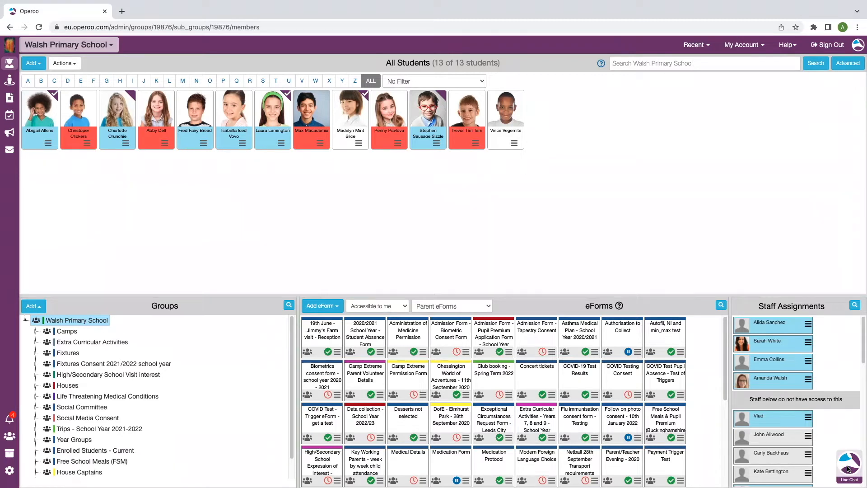
{"action": "left_click", "coordinate": [793, 46]}
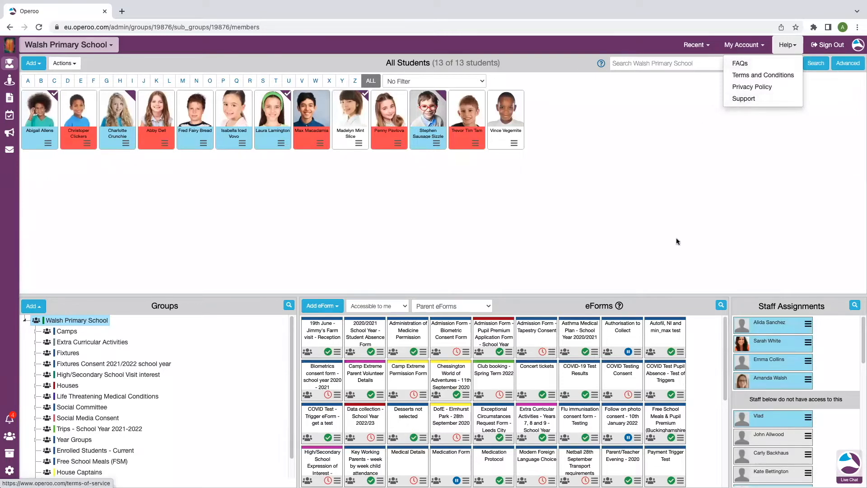
{"action": "left_click", "coordinate": [787, 45]}
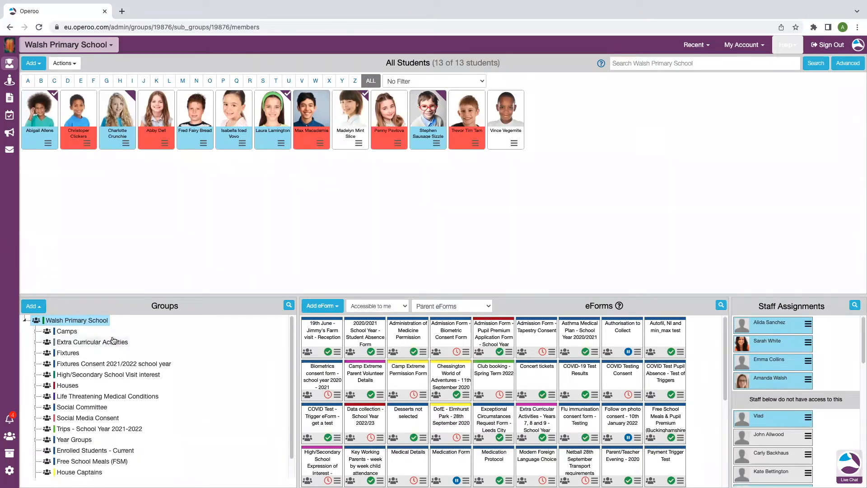
Start a new group named Pre-admissions 2022 - 2023 within Walsh Primary School, without displaying staff contact details to other staff.
{"action": "left_click", "coordinate": [31, 307]}
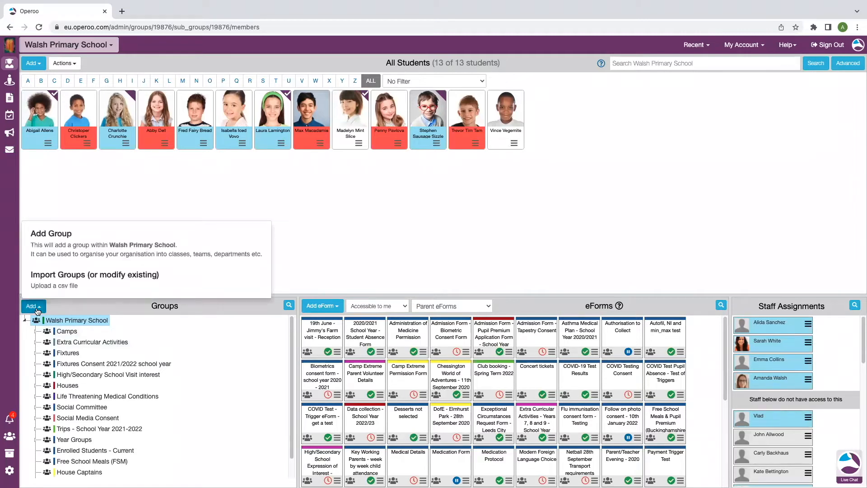
{"action": "left_click", "coordinate": [66, 256]}
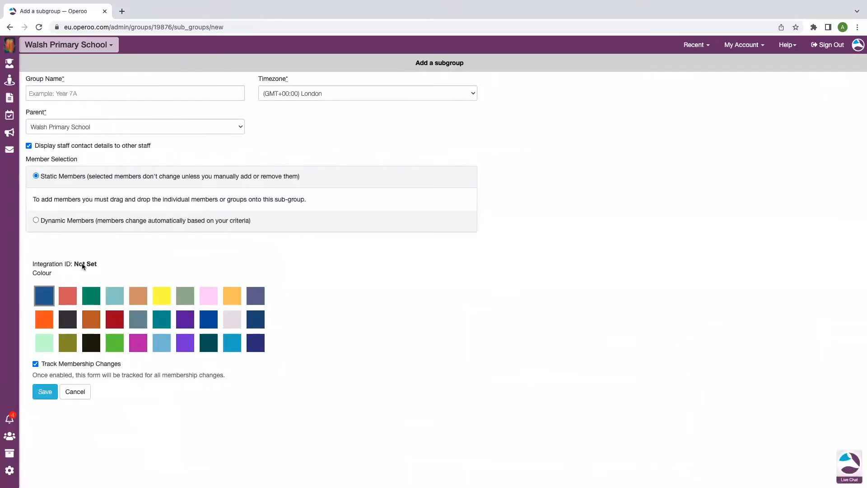
{"action": "left_click", "coordinate": [55, 94]}
{"action": "left_click", "coordinate": [122, 163]}
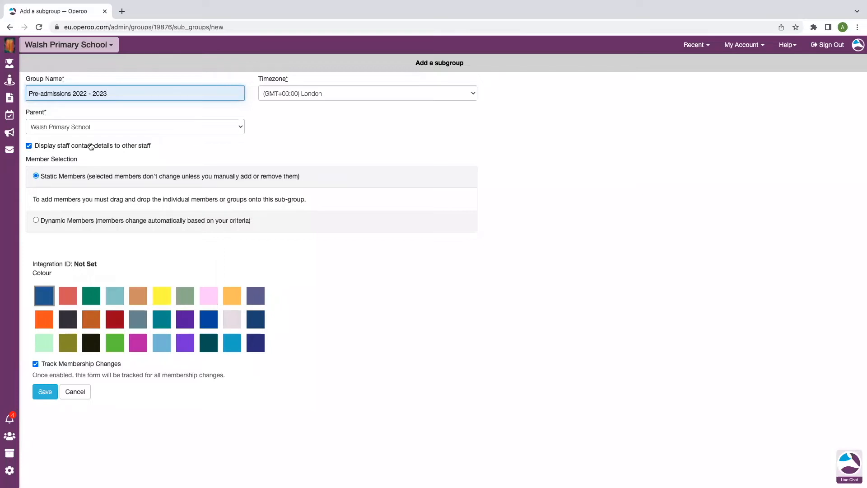
{"action": "left_click", "coordinate": [29, 145]}
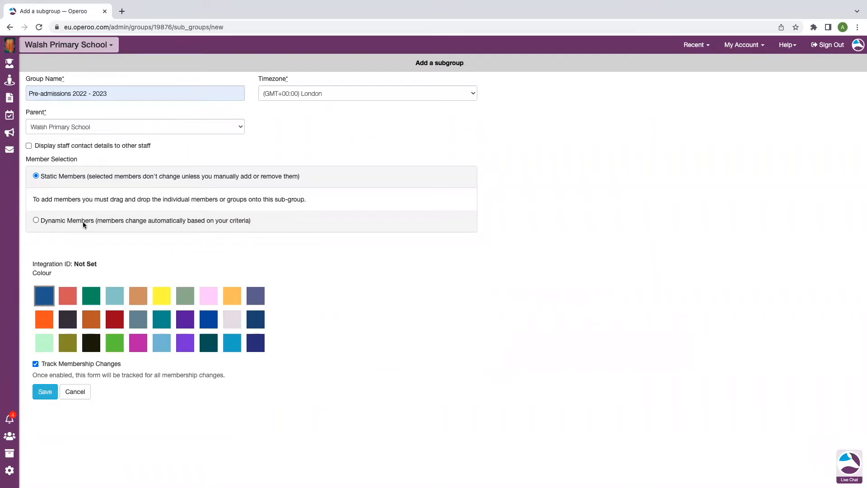
Make the group's membership dynamic, filtered to Walsh Primary School members with the integrated Pre-Enrolled attribute, and save the group.
{"action": "left_click", "coordinate": [36, 219]}
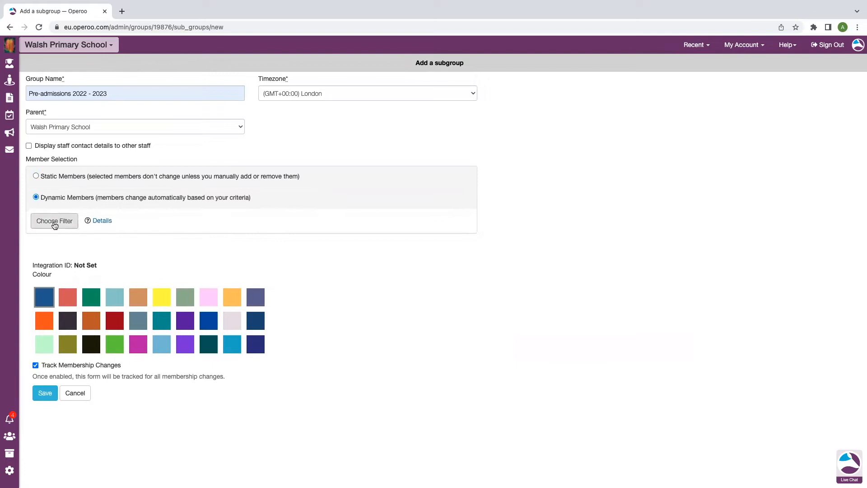
{"action": "left_click", "coordinate": [55, 222]}
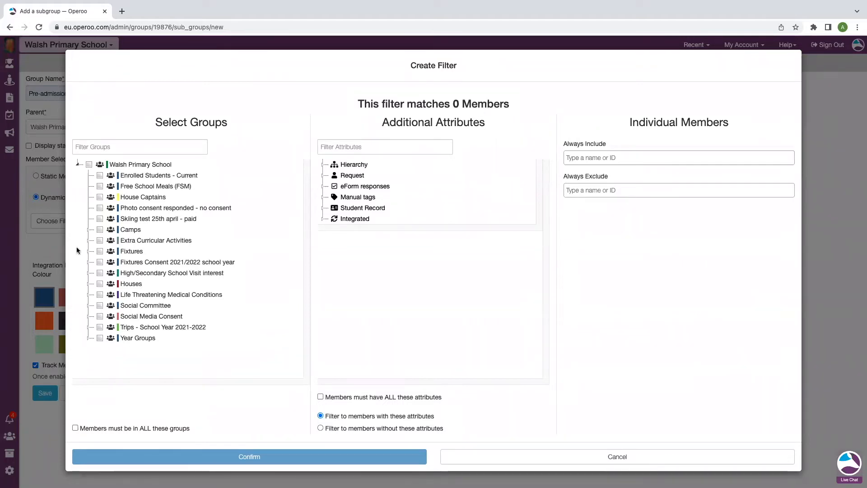
{"action": "left_click", "coordinate": [90, 165]}
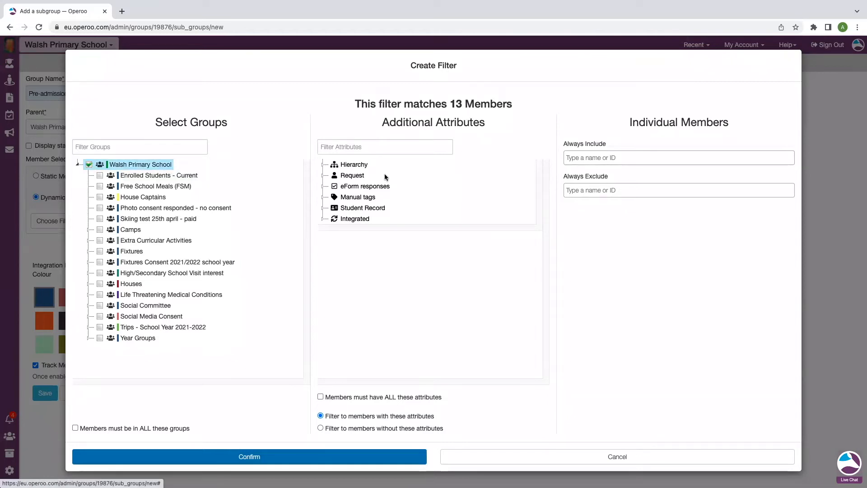
{"action": "left_click", "coordinate": [323, 221]}
{"action": "left_click", "coordinate": [345, 240]}
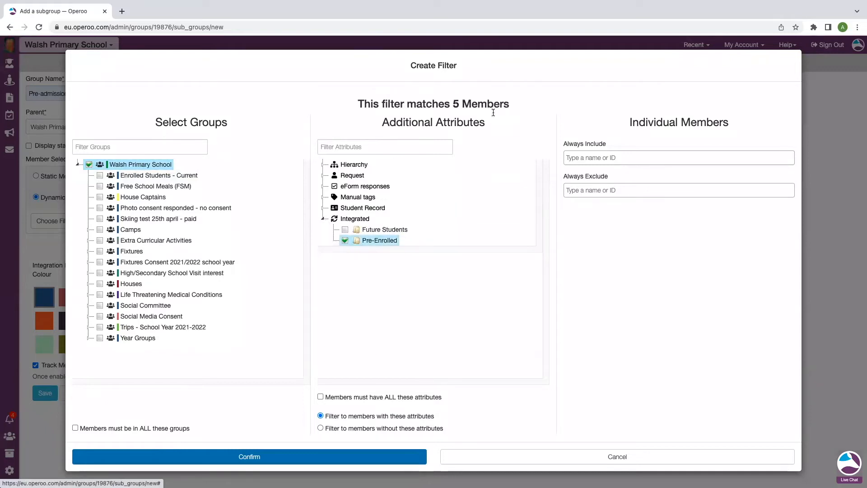
{"action": "left_click_drag", "start_coordinate": [517, 105], "coordinate": [357, 103]}
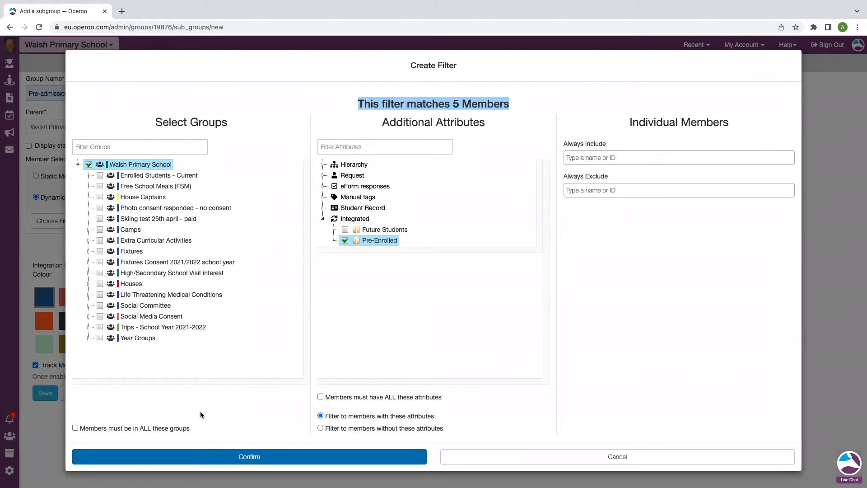
{"action": "left_click", "coordinate": [198, 457]}
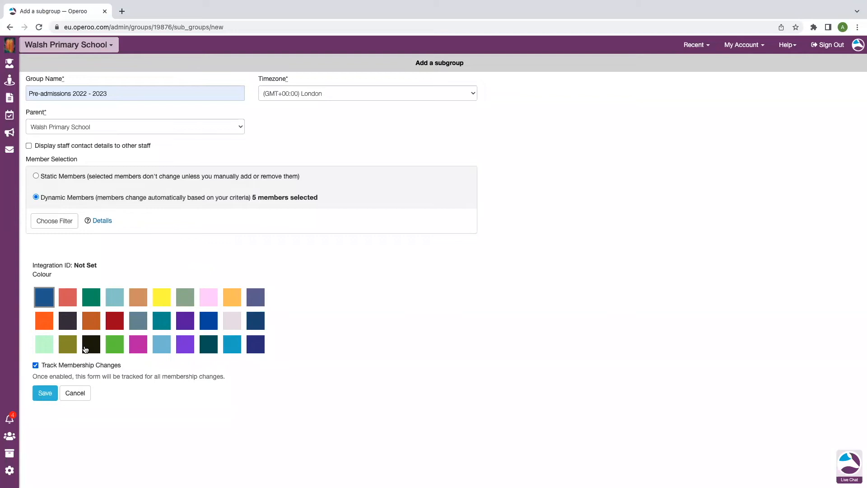
{"action": "left_click", "coordinate": [45, 393]}
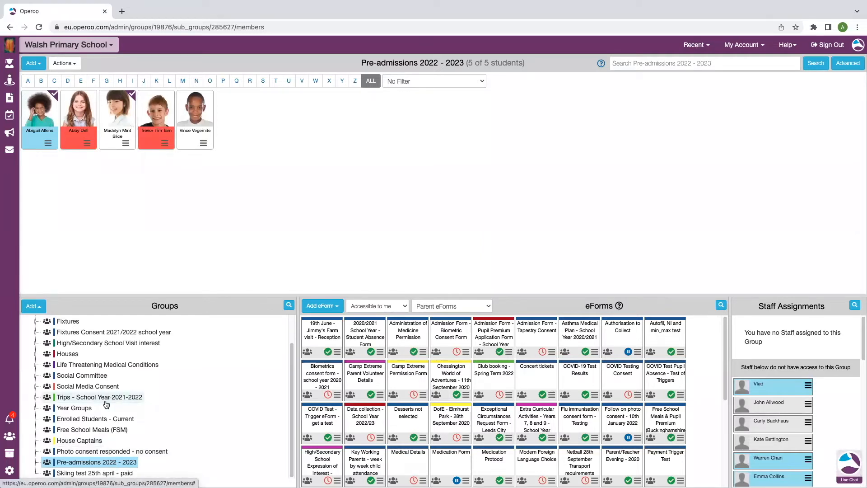
Start another new group and name it Nursery.
{"action": "scroll", "coordinate": [103, 397], "scroll_direction": "up", "scroll_amount": 2}
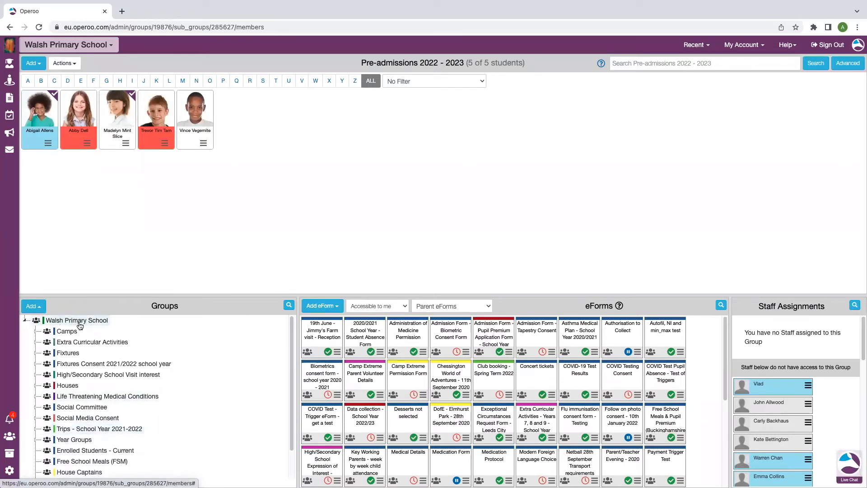
{"action": "scroll", "coordinate": [86, 449], "scroll_direction": "down", "scroll_amount": 3}
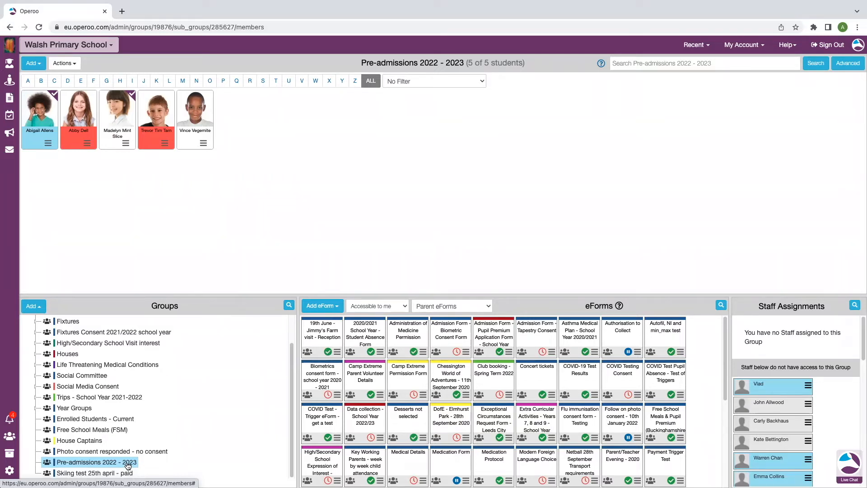
{"action": "left_click", "coordinate": [33, 306]}
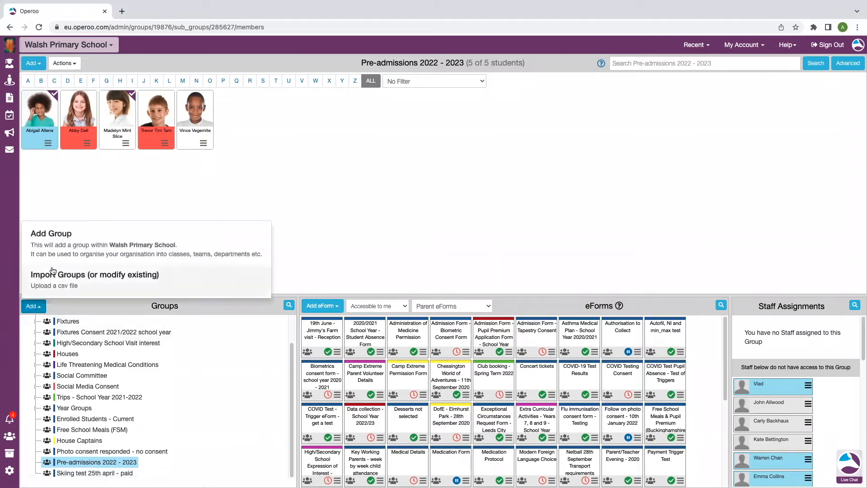
{"action": "left_click", "coordinate": [56, 240]}
{"action": "left_click", "coordinate": [92, 92]}
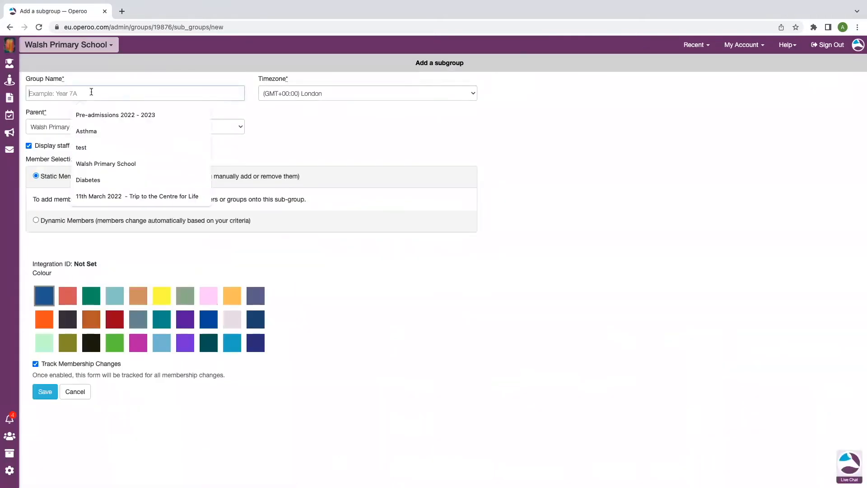
{"action": "type", "text": "Nursery"}
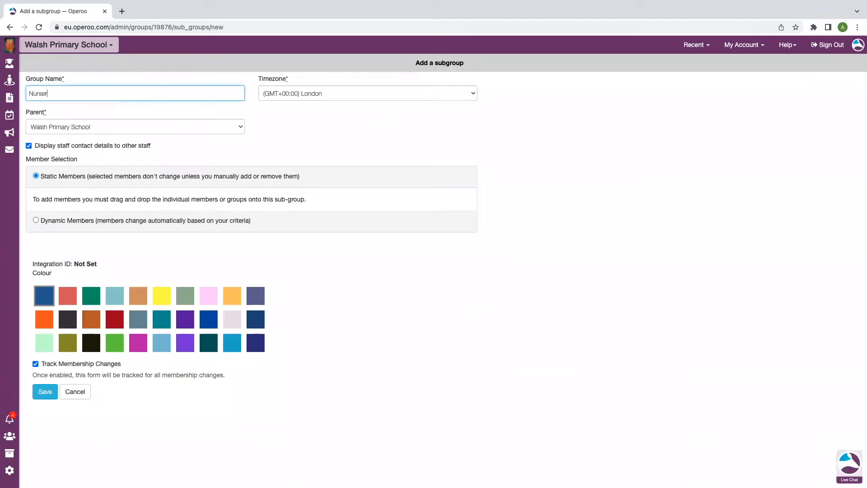
Set Pre-admissions 2022 - 2023 as the Nursery group's parent, turn off displaying staff contact details to other staff, and save it.
{"action": "left_click", "coordinate": [57, 129]}
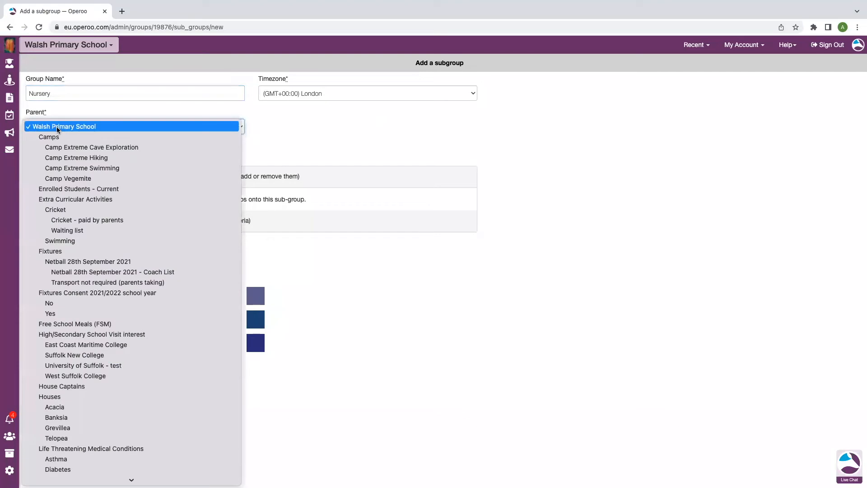
{"action": "scroll", "coordinate": [104, 388], "scroll_direction": "down", "scroll_amount": 5}
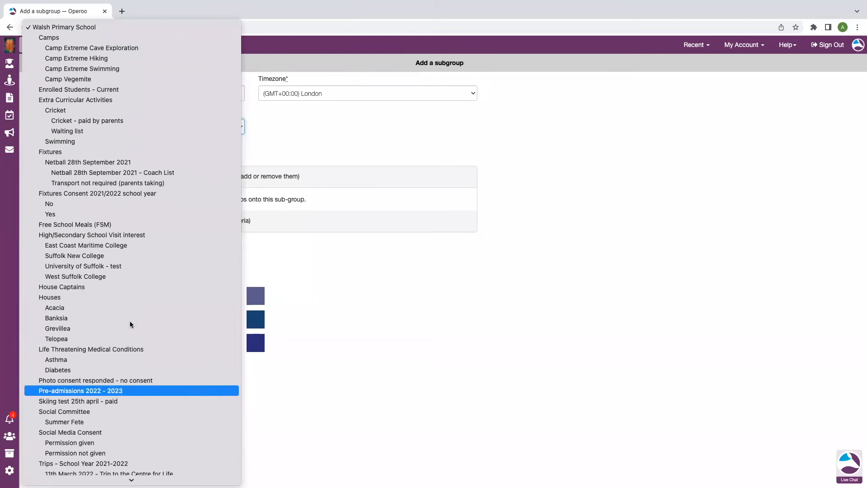
{"action": "key", "text": "Return"}
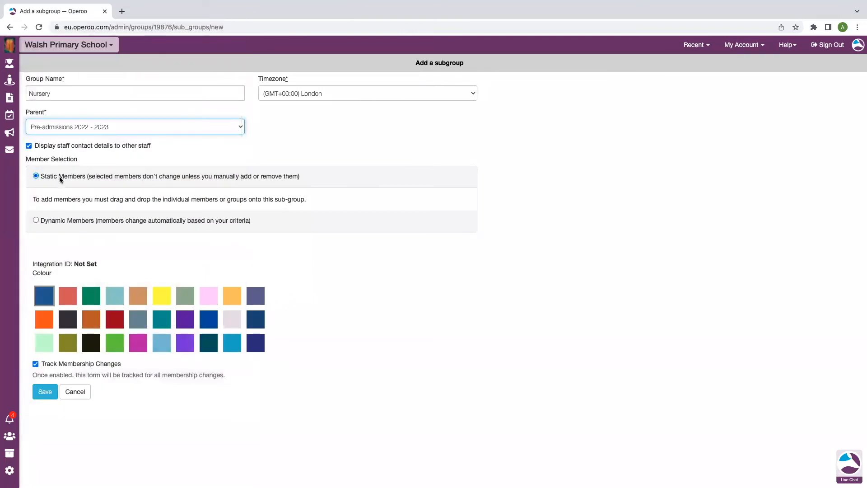
{"action": "left_click", "coordinate": [29, 146]}
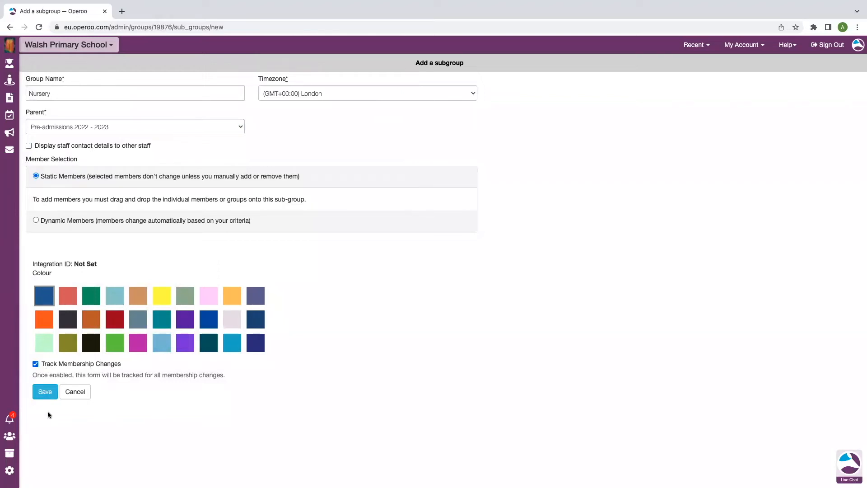
{"action": "left_click", "coordinate": [45, 392]}
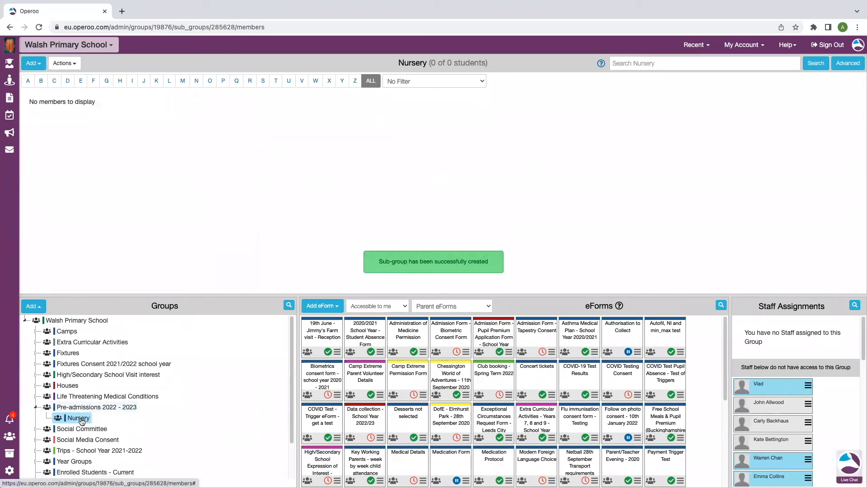
{"action": "left_click", "coordinate": [36, 407]}
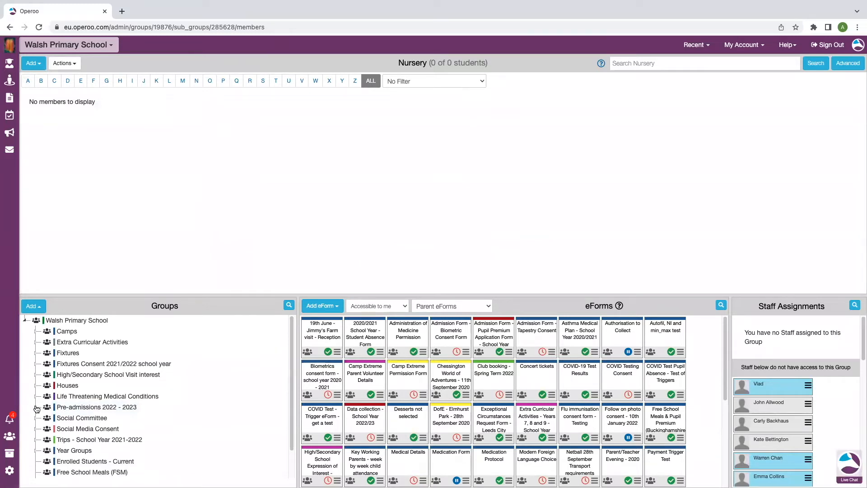
{"action": "left_click", "coordinate": [36, 408]}
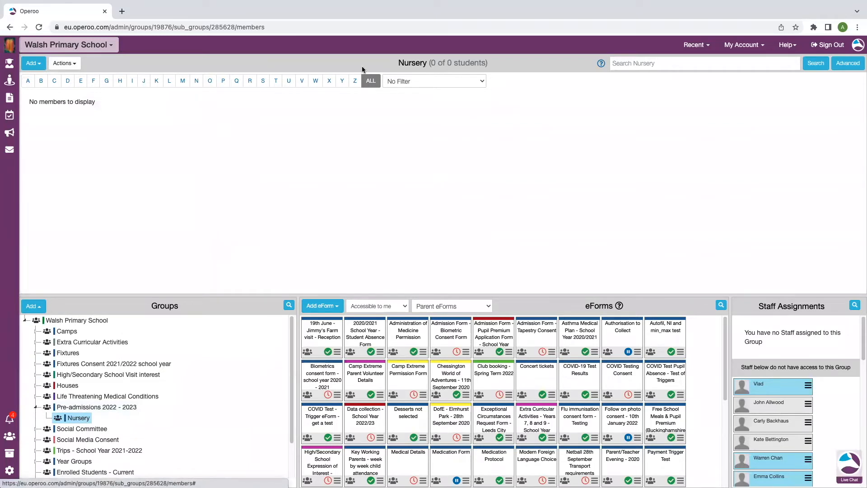
{"action": "triple_click", "coordinate": [390, 68]}
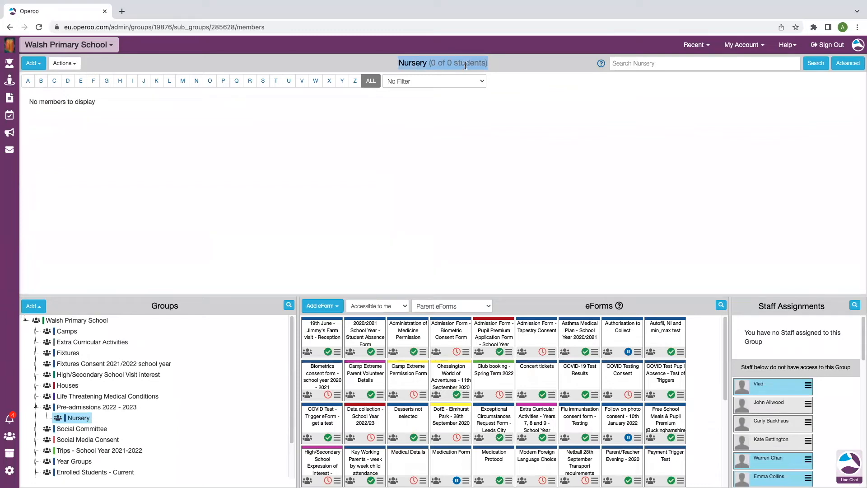
Add the last three students of the Pre-admissions 2022 - 2023 group to its Nursery subgroup.
{"action": "left_click", "coordinate": [99, 408]}
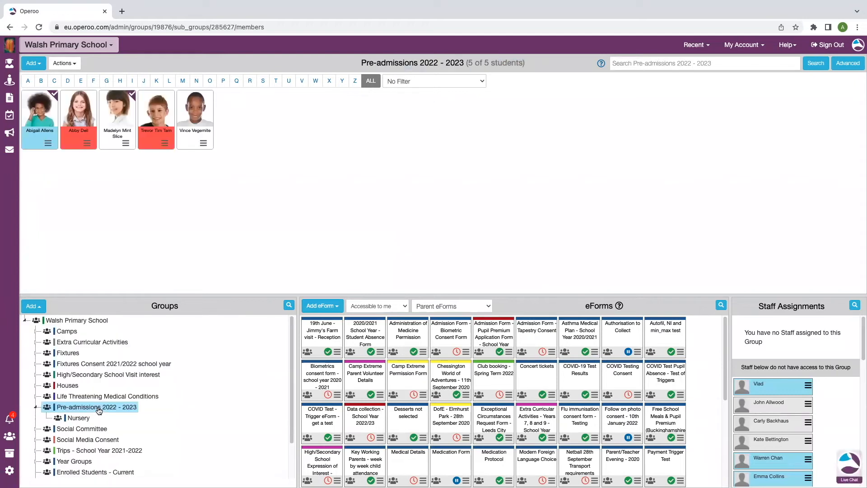
{"action": "left_click", "coordinate": [199, 117]}
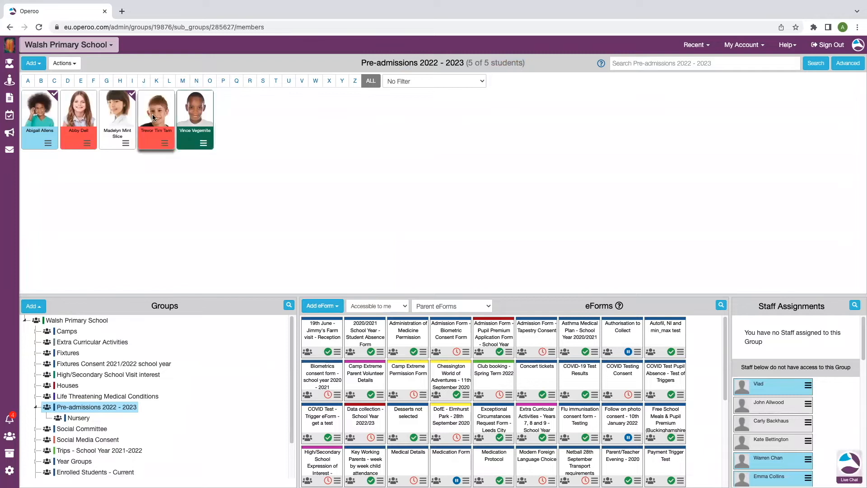
{"action": "left_click", "coordinate": [153, 117]}
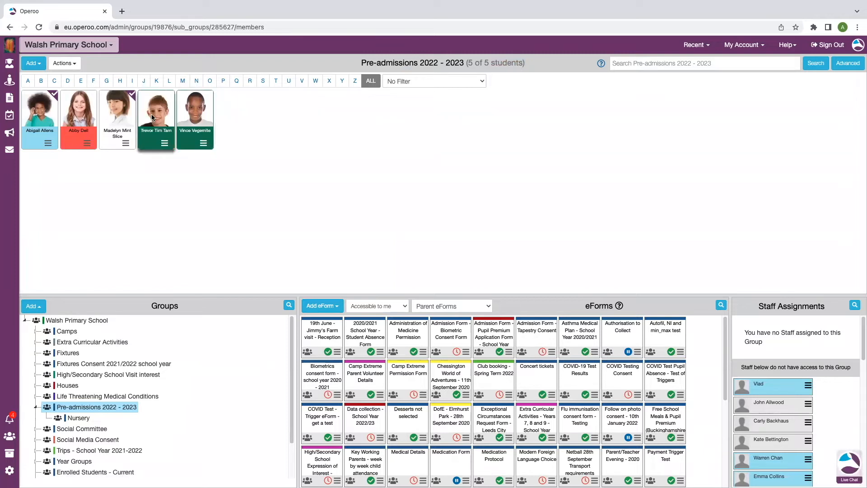
{"action": "left_click", "coordinate": [120, 115]}
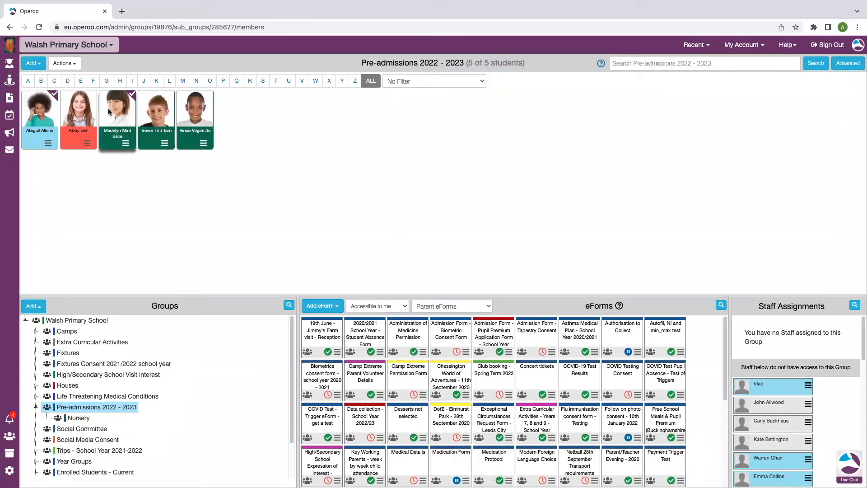
{"action": "left_click_drag", "start_coordinate": [121, 114], "coordinate": [81, 419]}
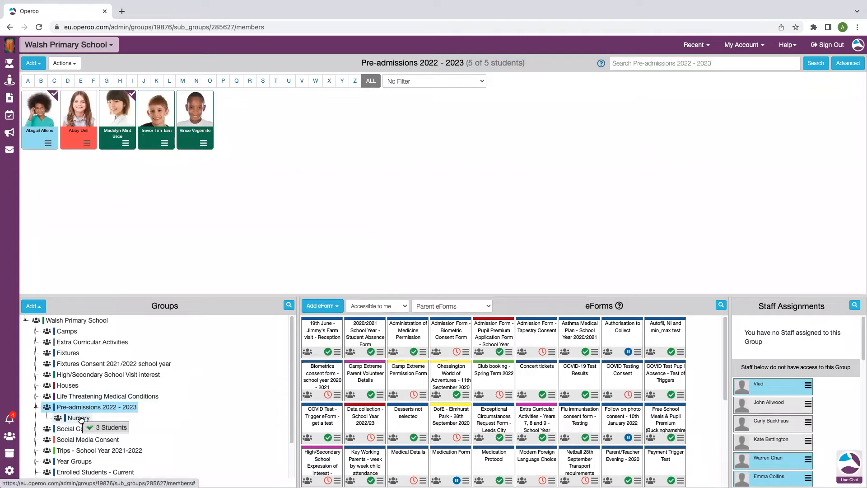
{"action": "left_click_drag", "start_coordinate": [81, 419], "coordinate": [80, 418]}
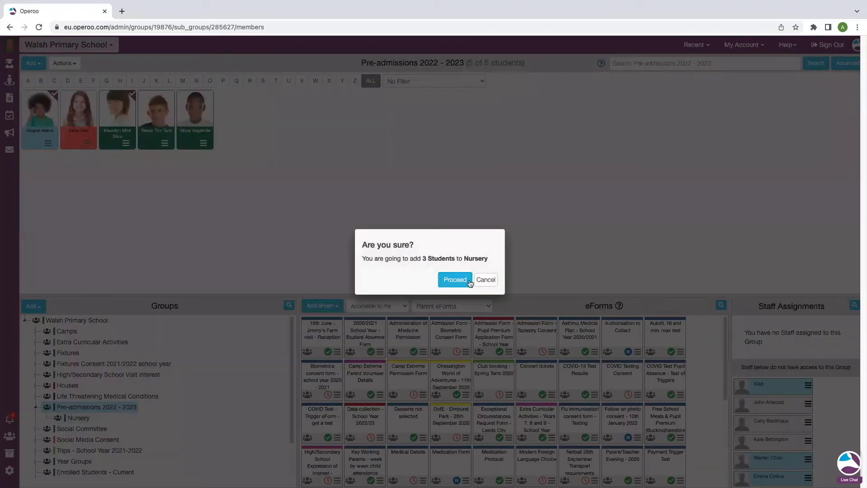
{"action": "left_click", "coordinate": [455, 280]}
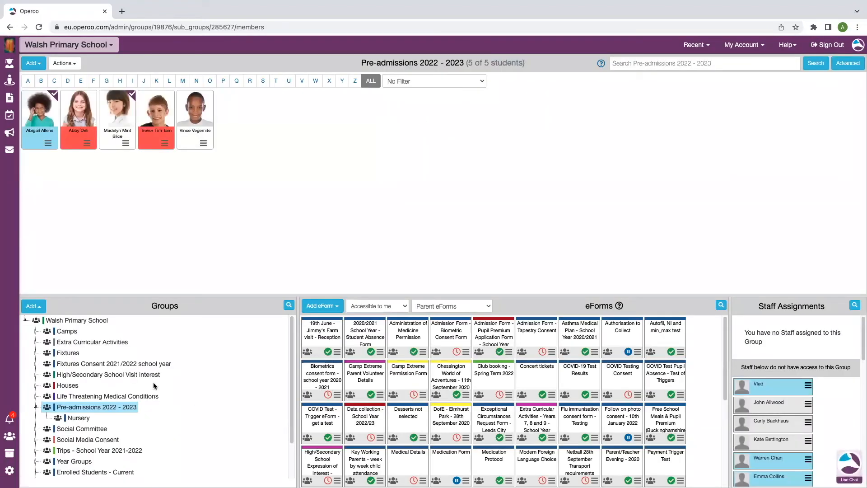
Select all students displayed in the Nursery subgroup and remove them from that group.
{"action": "left_click", "coordinate": [79, 418]}
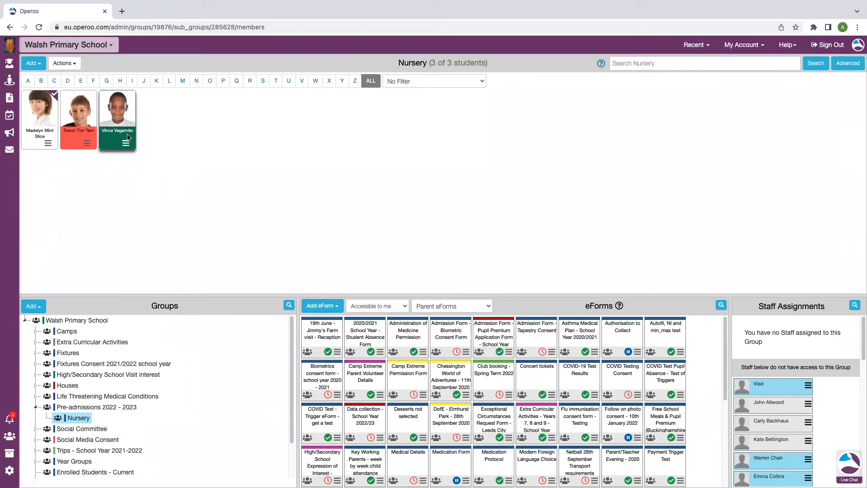
{"action": "left_click", "coordinate": [75, 68]}
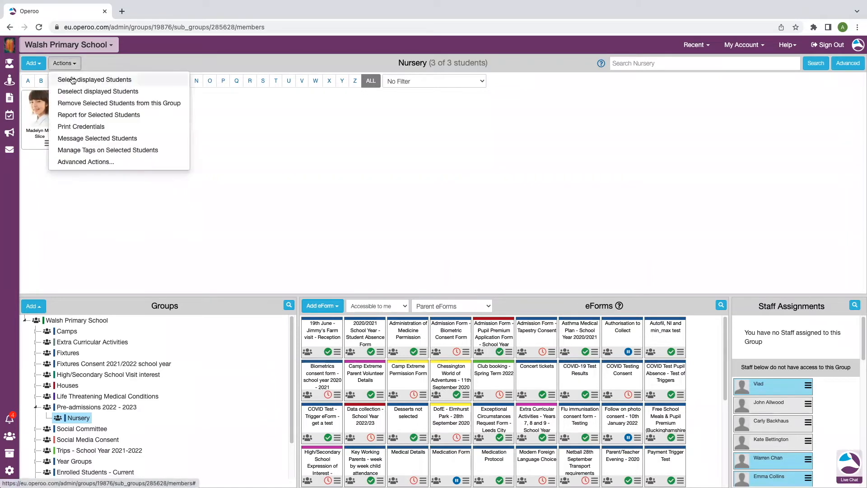
{"action": "left_click", "coordinate": [73, 80]}
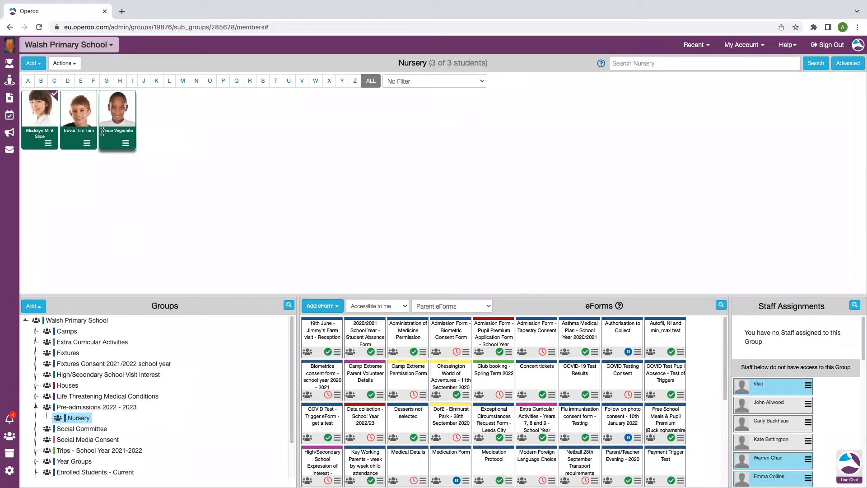
{"action": "left_click", "coordinate": [71, 66]}
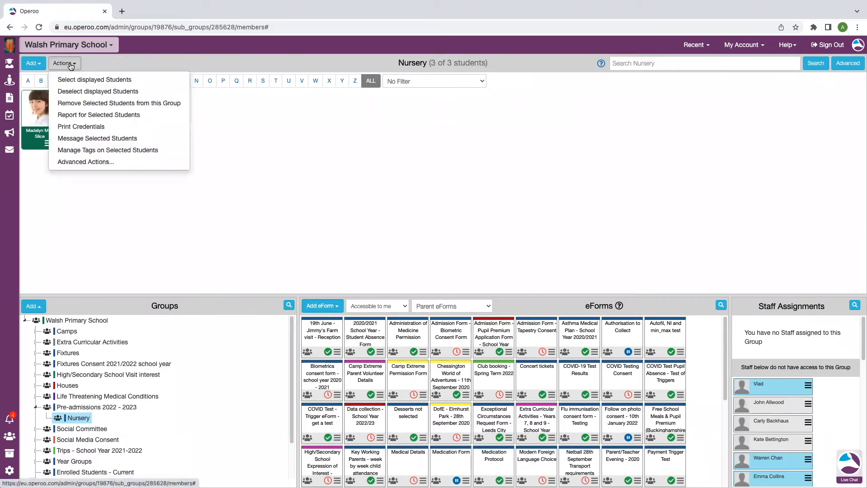
{"action": "left_click", "coordinate": [144, 107]}
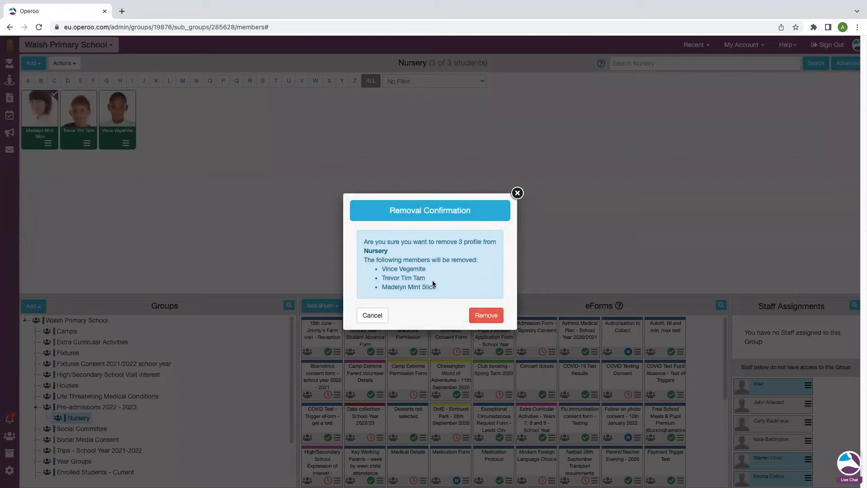
{"action": "left_click", "coordinate": [486, 315]}
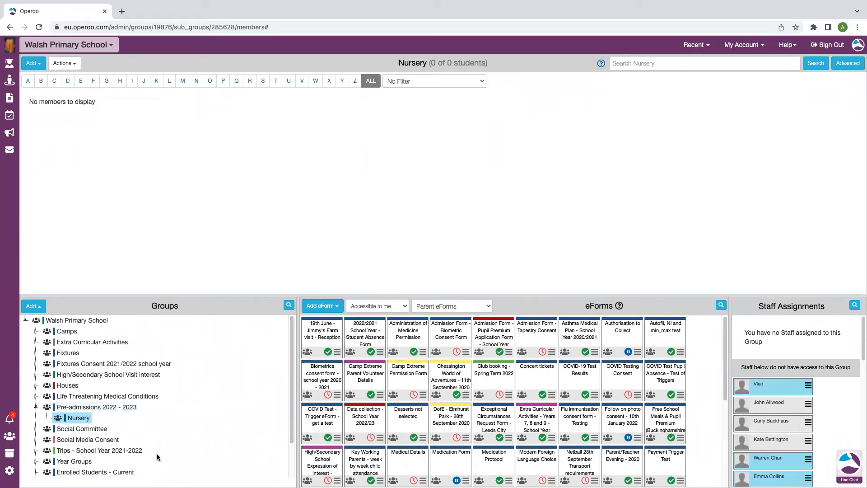
Start another new group and name it Asthma.
{"action": "left_click", "coordinate": [32, 309]}
{"action": "left_click", "coordinate": [83, 246]}
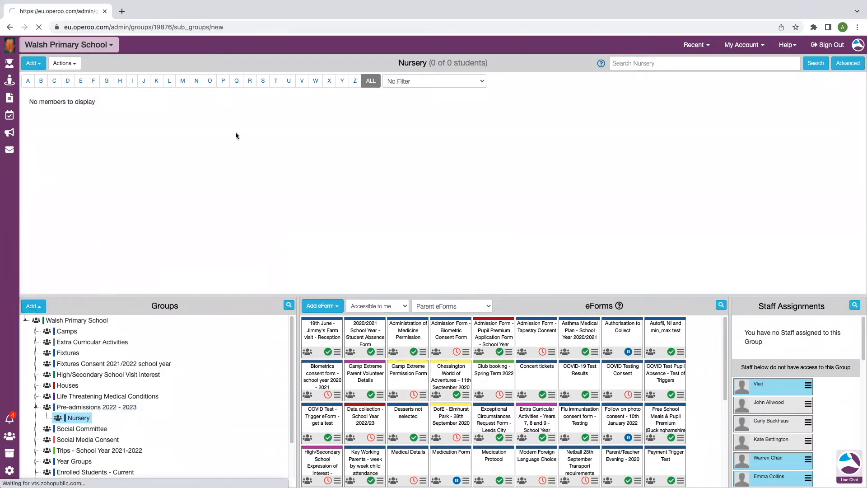
{"action": "left_click", "coordinate": [149, 94]}
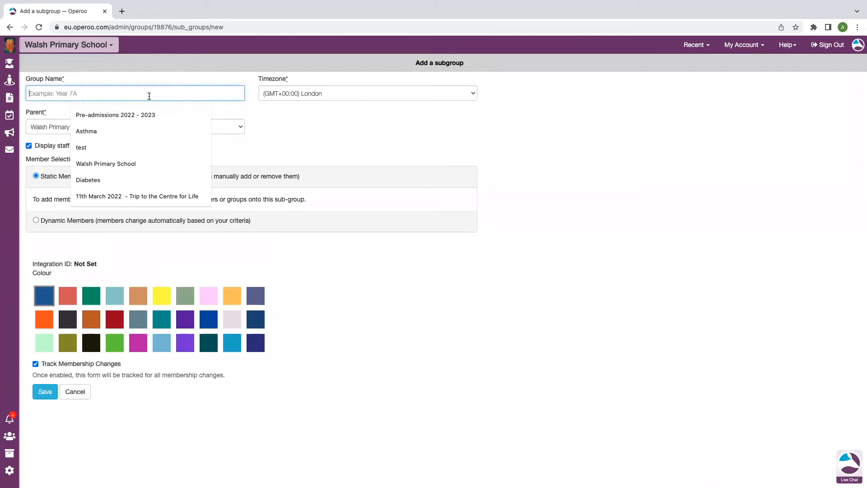
{"action": "type", "text": "Astha"}
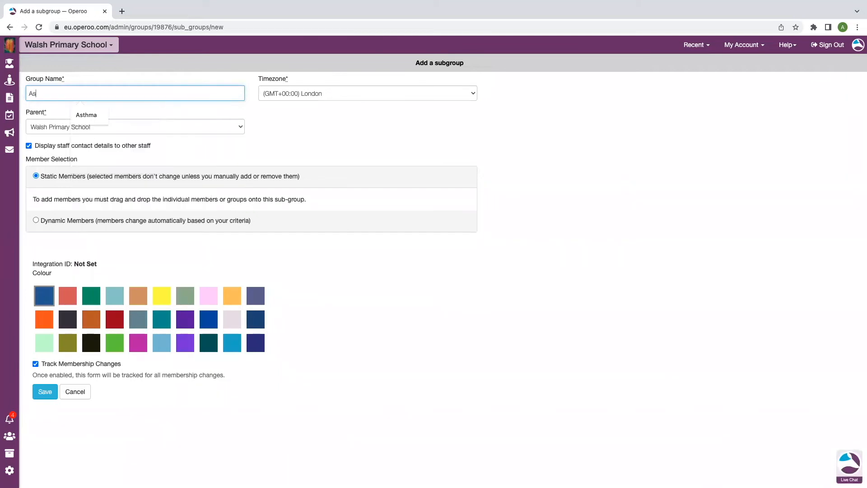
{"action": "key", "text": "BackSpace"}
{"action": "key", "text": "BackSpace"}
{"action": "key", "text": "BackSpace"}
{"action": "left_click", "coordinate": [103, 114]}
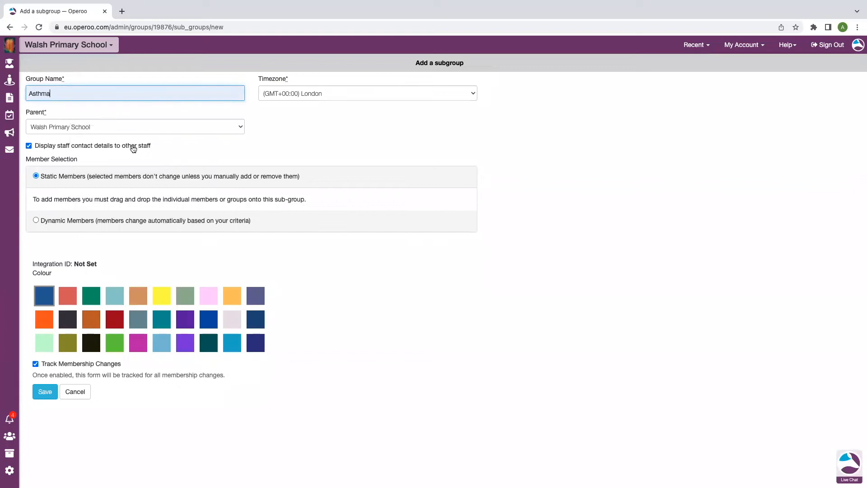
Set Pre-admissions 2022 - 2023 as the Asthma group's parent and turn off displaying staff contact details to other staff.
{"action": "left_click", "coordinate": [86, 128]}
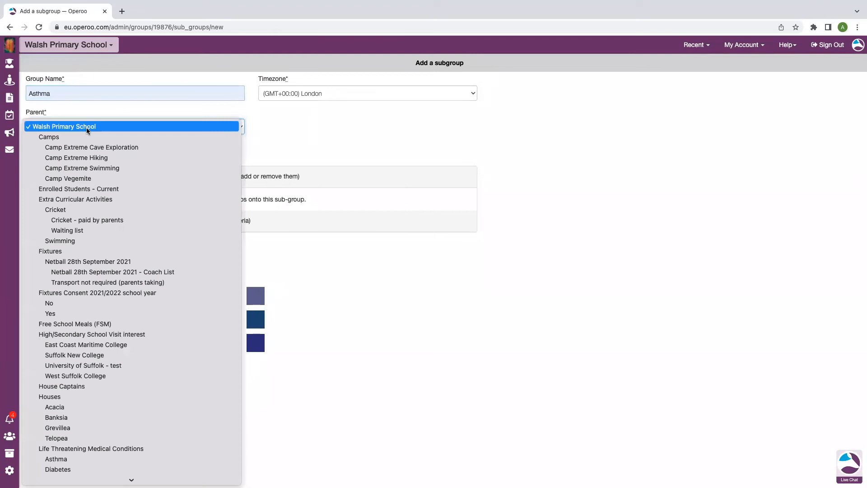
{"action": "scroll", "coordinate": [113, 429], "scroll_direction": "down", "scroll_amount": 5}
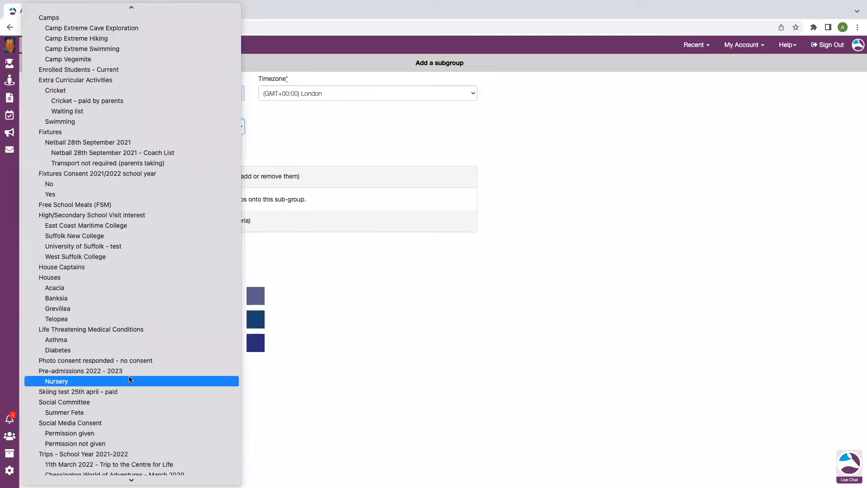
{"action": "left_click", "coordinate": [103, 371]}
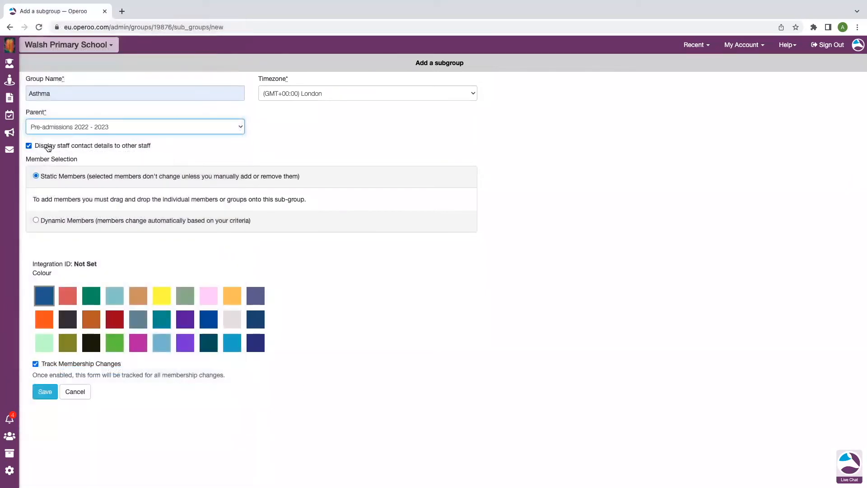
{"action": "left_click", "coordinate": [29, 145]}
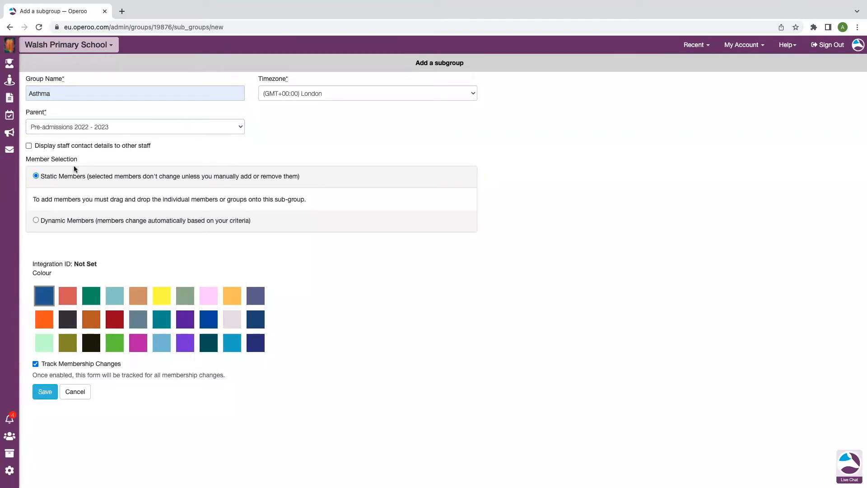
Make the Asthma group's membership dynamic and filter it to the Pre-admissions 2022 - 2023 group only, excluding the whole-school selection.
{"action": "left_click", "coordinate": [51, 219]}
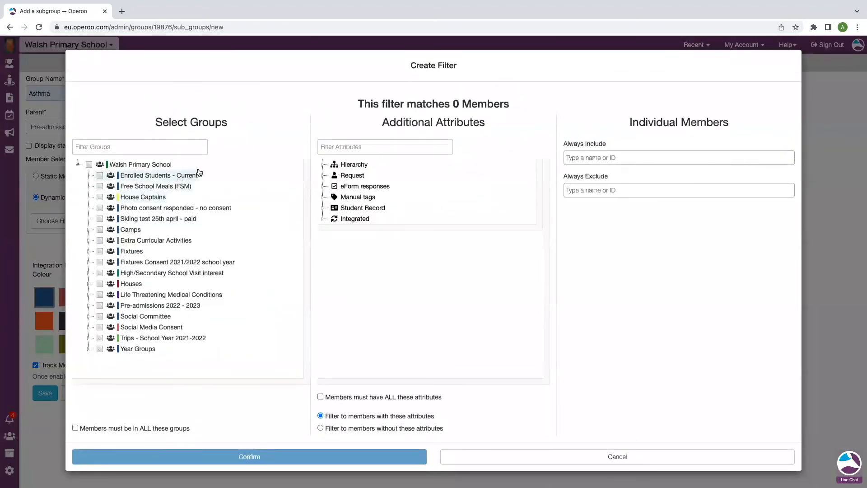
{"action": "left_click", "coordinate": [89, 165]}
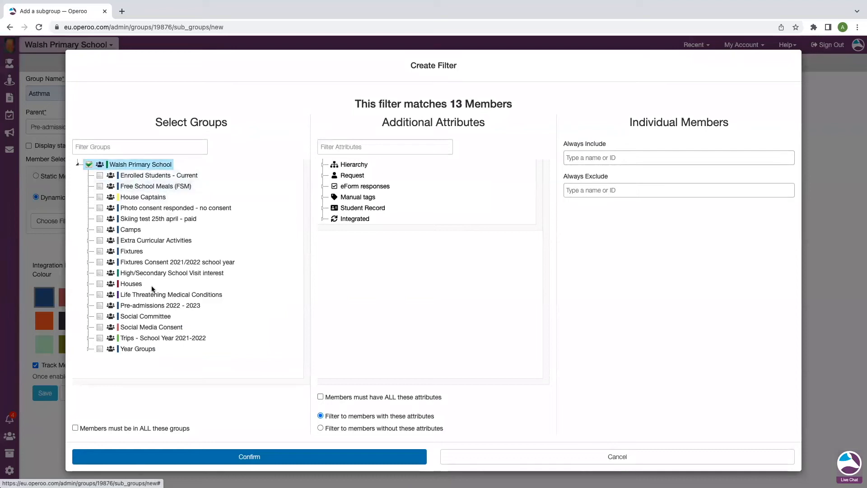
{"action": "left_click", "coordinate": [89, 306]}
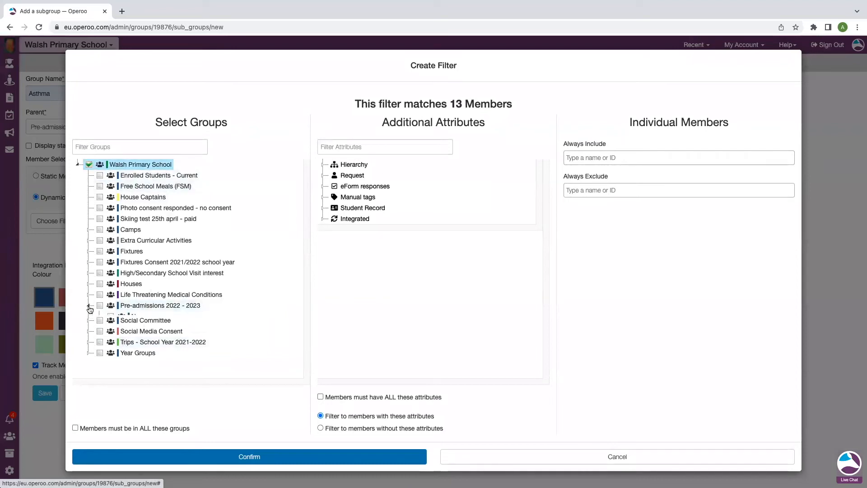
{"action": "left_click", "coordinate": [101, 306]}
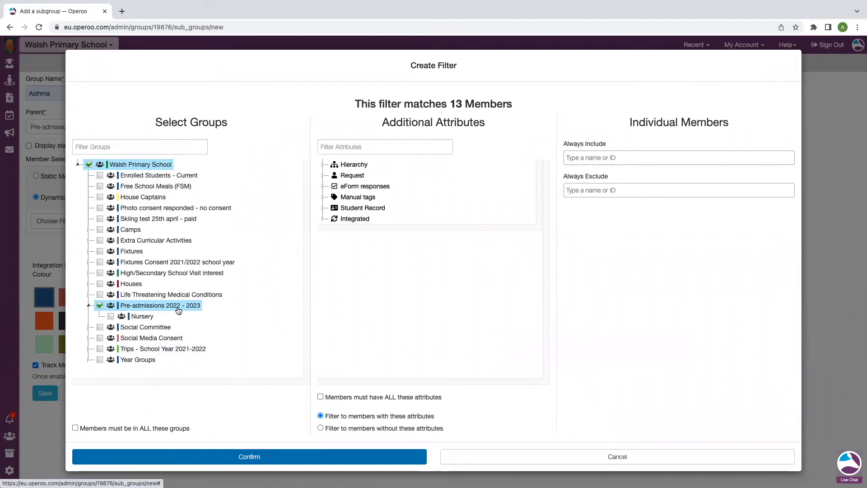
{"action": "left_click", "coordinate": [89, 165]}
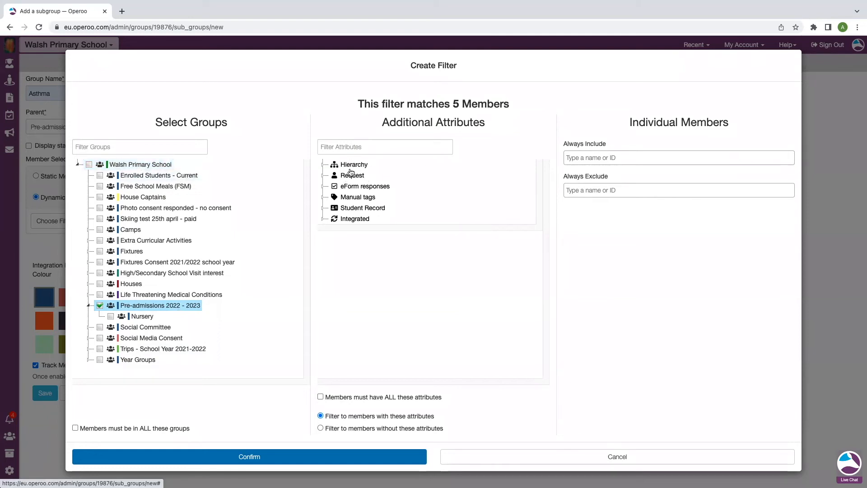
Try adding the Asthma condition from the Student Record's Medical Data attributes to the filter, and clear that selection.
{"action": "left_click", "coordinate": [322, 210]}
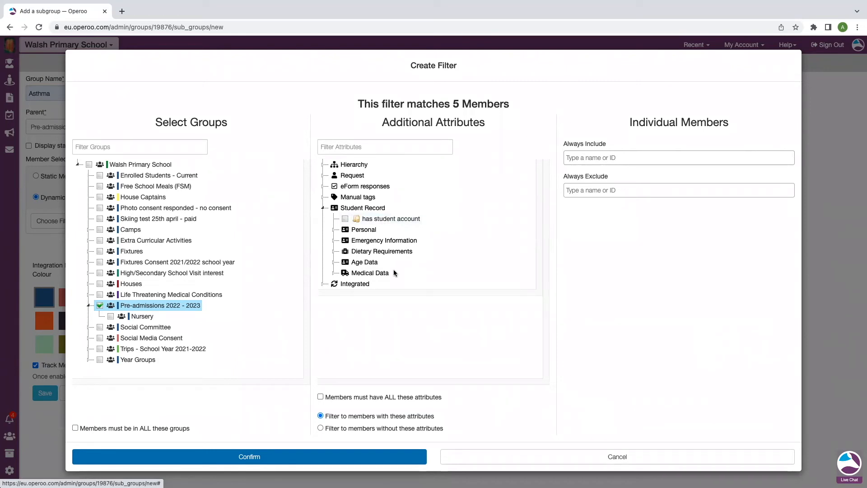
{"action": "left_click", "coordinate": [334, 275]}
{"action": "scroll", "coordinate": [419, 298], "scroll_direction": "down", "scroll_amount": 1}
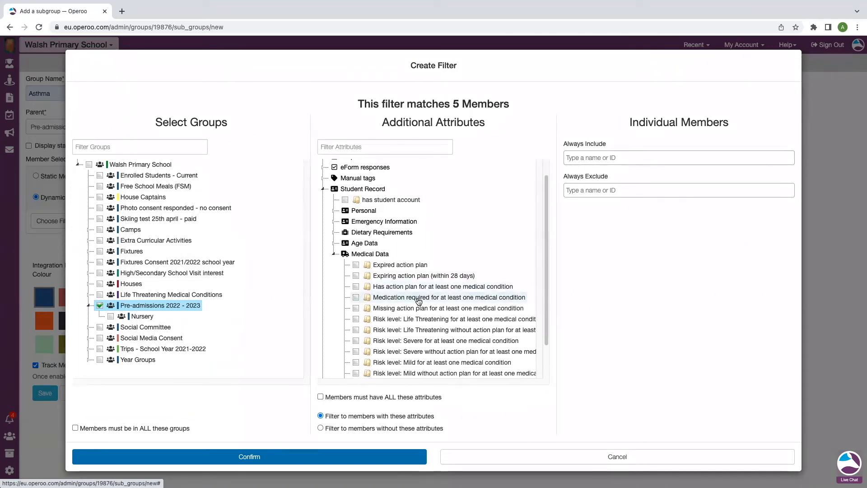
{"action": "scroll", "coordinate": [419, 300], "scroll_direction": "down", "scroll_amount": 2}
{"action": "scroll", "coordinate": [411, 327], "scroll_direction": "down", "scroll_amount": 10}
{"action": "scroll", "coordinate": [417, 329], "scroll_direction": "down", "scroll_amount": 6}
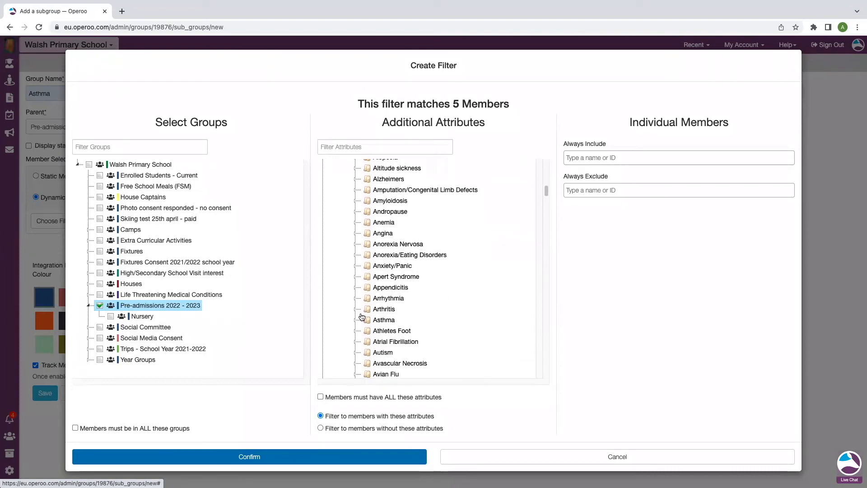
{"action": "left_click", "coordinate": [356, 320]}
{"action": "left_click", "coordinate": [378, 331]}
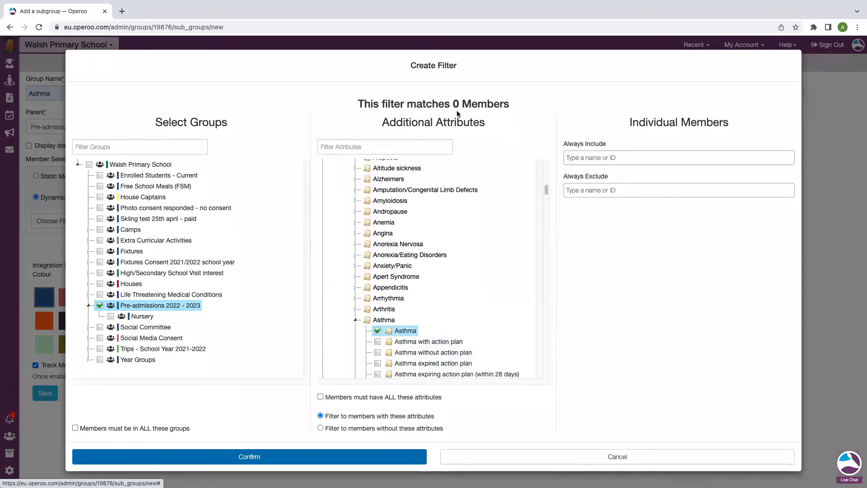
{"action": "left_click", "coordinate": [378, 330]}
{"action": "scroll", "coordinate": [347, 211], "scroll_direction": "up", "scroll_amount": 5}
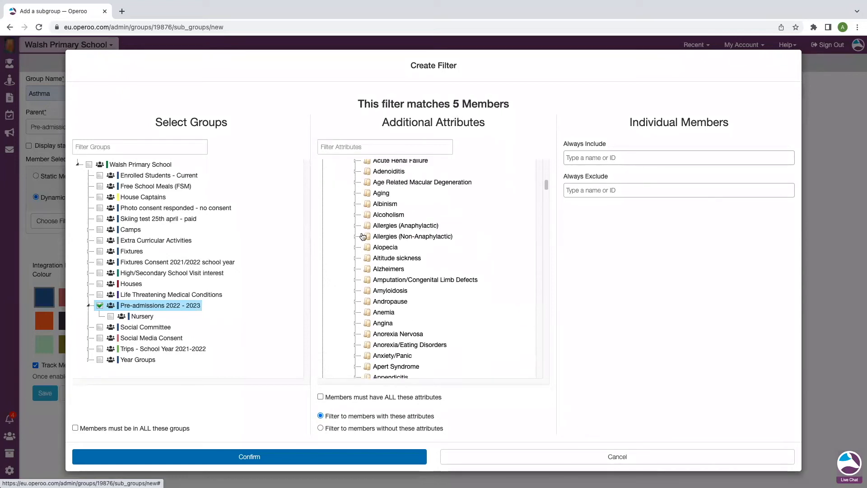
{"action": "scroll", "coordinate": [348, 211], "scroll_direction": "up", "scroll_amount": 5}
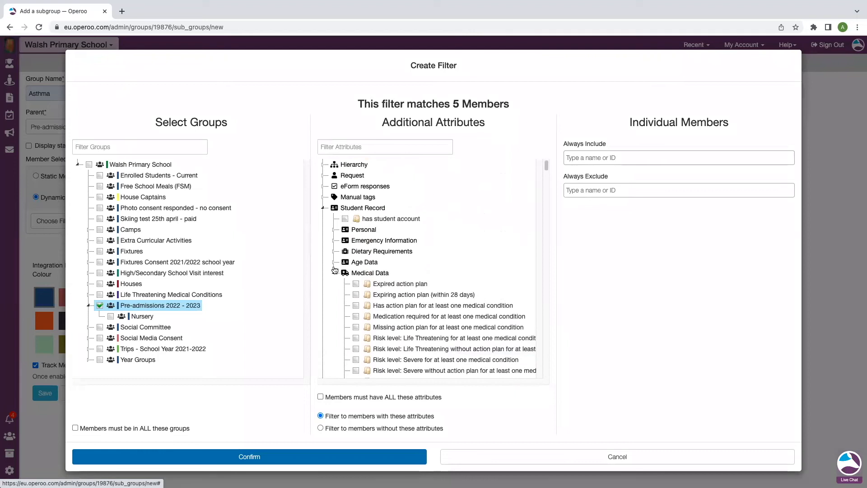
{"action": "left_click", "coordinate": [334, 273]}
{"action": "left_click", "coordinate": [325, 208]}
Search the filter attributes for asthma, include the Asthma medical condition, confirm the filter and save the group.
{"action": "left_click", "coordinate": [343, 147]}
{"action": "type", "text": "a"}
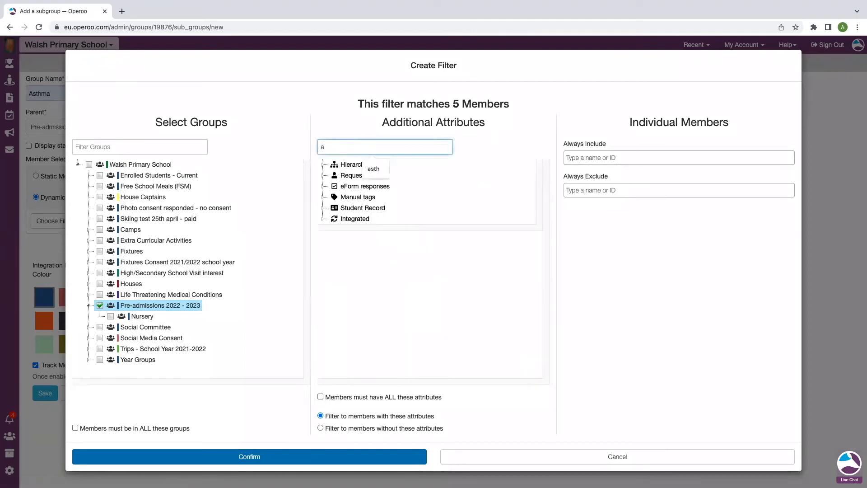
{"action": "type", "text": "sthma"}
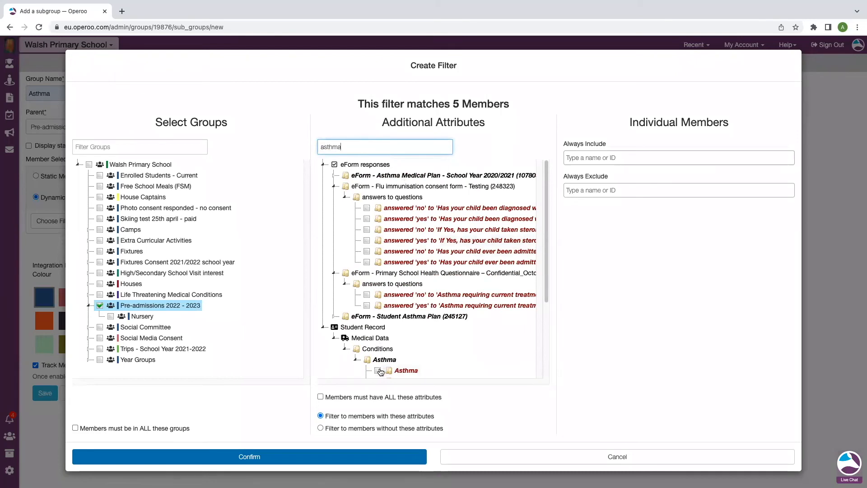
{"action": "left_click", "coordinate": [378, 371]}
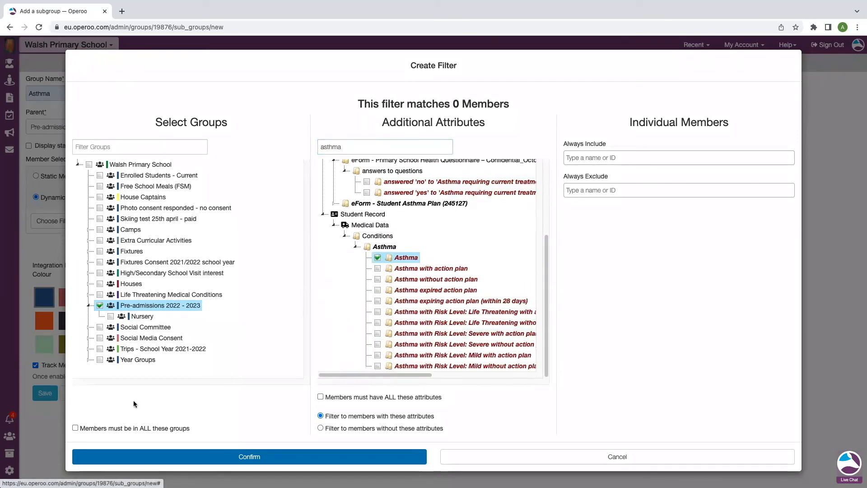
{"action": "left_click", "coordinate": [181, 460]}
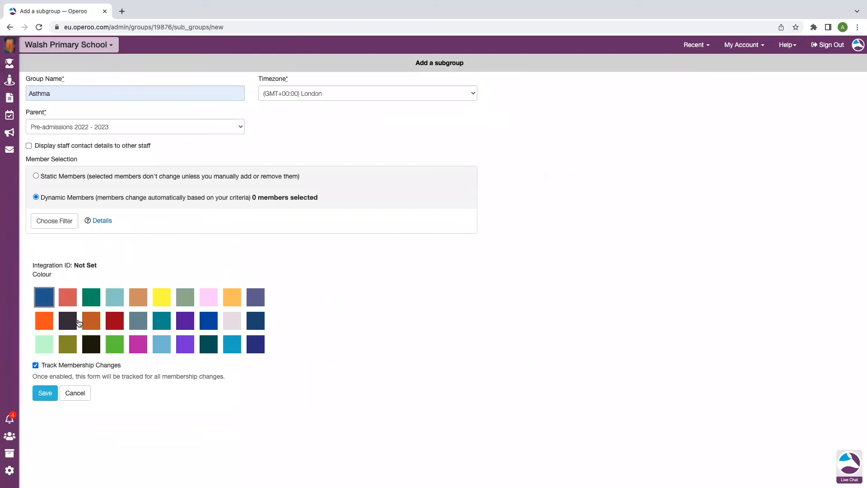
{"action": "left_click", "coordinate": [43, 394]}
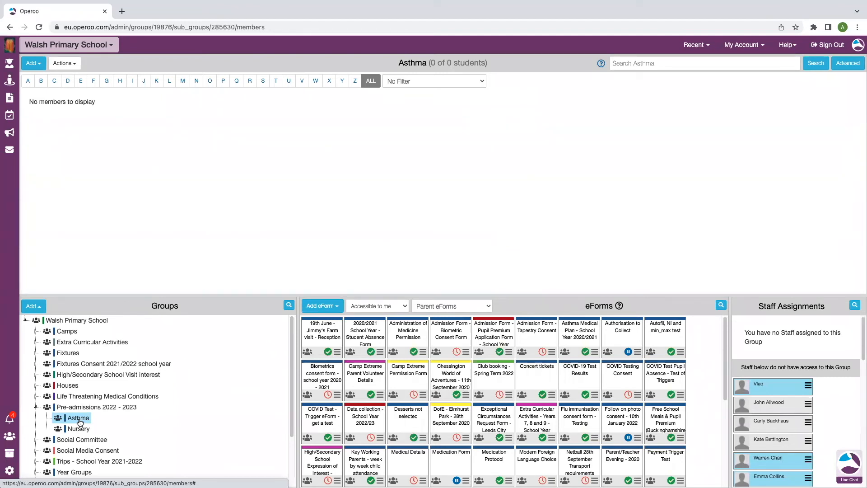
Create and save a static group named test with Walsh Primary School as its parent.
{"action": "left_click", "coordinate": [33, 307]}
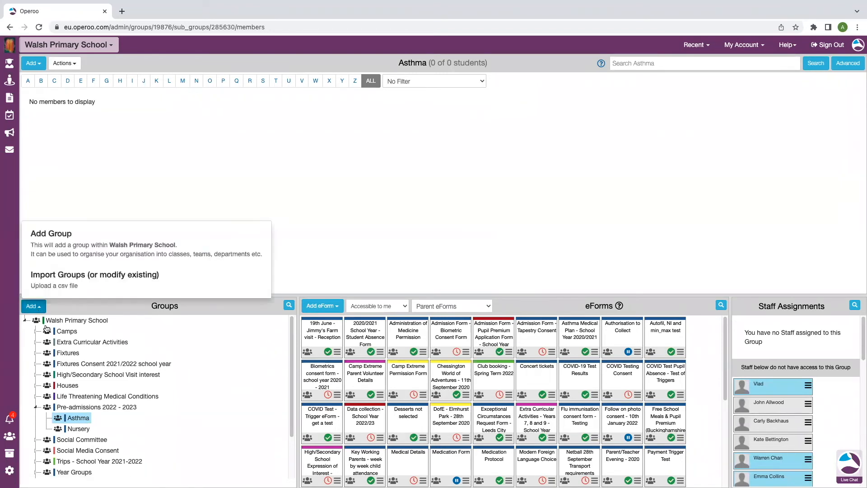
{"action": "left_click", "coordinate": [71, 256]}
{"action": "left_click", "coordinate": [103, 93]}
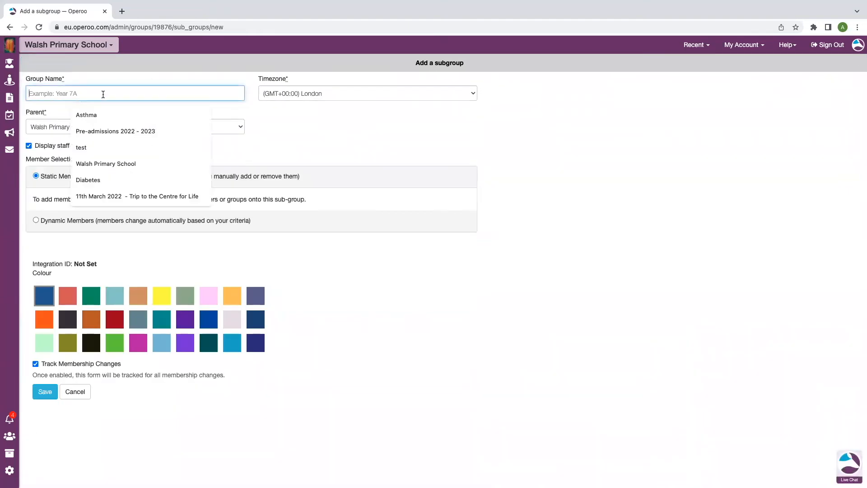
{"action": "left_click", "coordinate": [91, 150]}
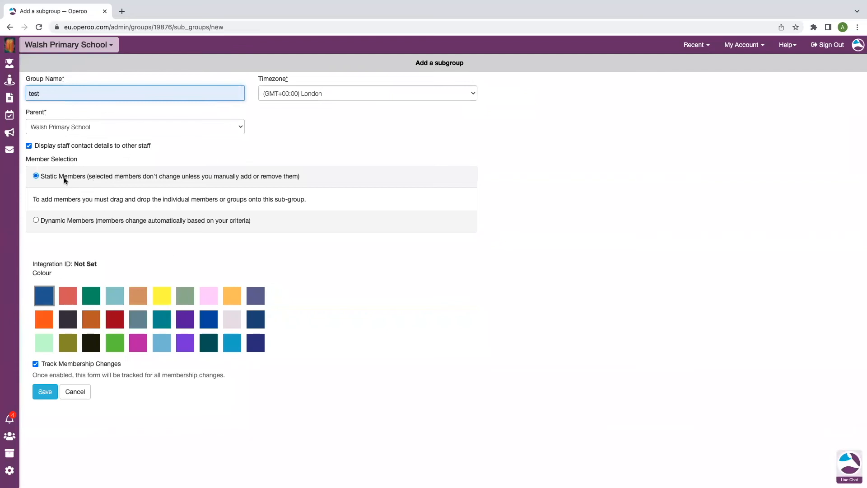
{"action": "left_click", "coordinate": [45, 391]}
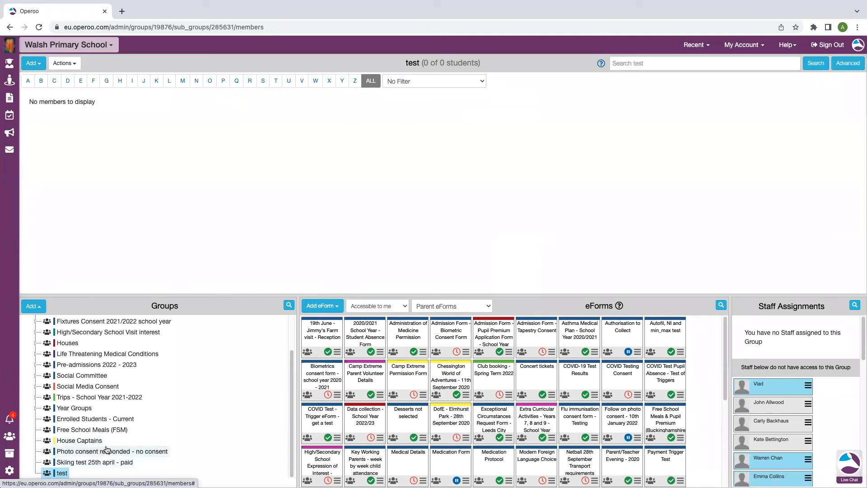
Open the management settings of the Pre-admissions 2022 - 2023 group and examine the report types that can be generated for its members.
{"action": "left_click", "coordinate": [36, 365]}
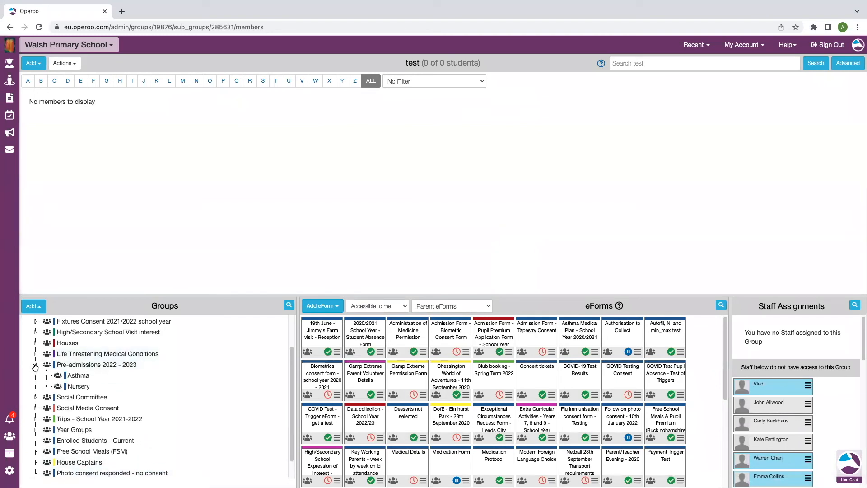
{"action": "left_click", "coordinate": [85, 368]}
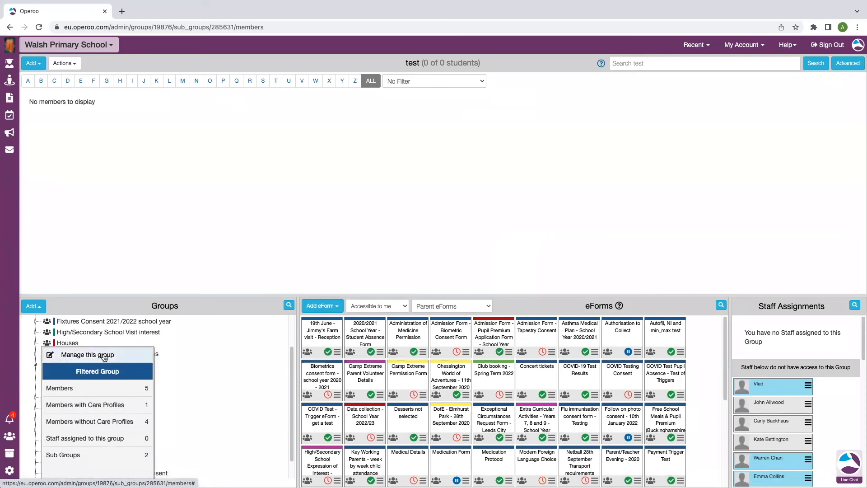
{"action": "left_click", "coordinate": [101, 354]}
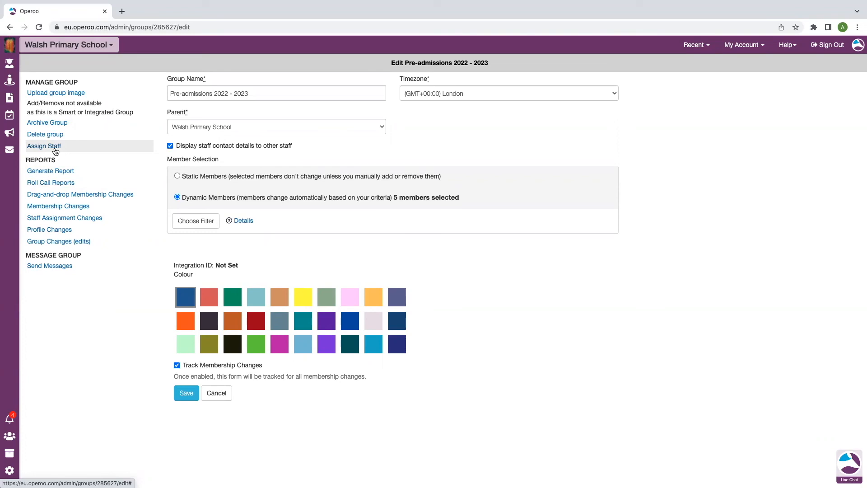
{"action": "left_click", "coordinate": [68, 170]}
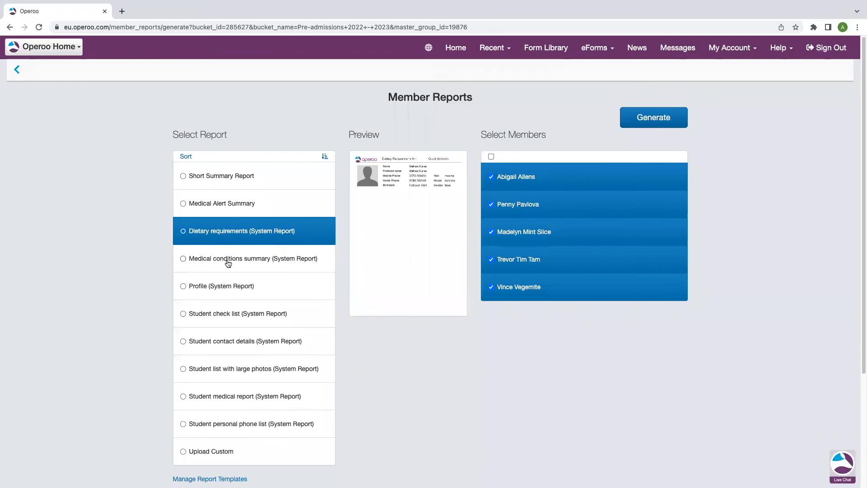
{"action": "left_click", "coordinate": [17, 71]}
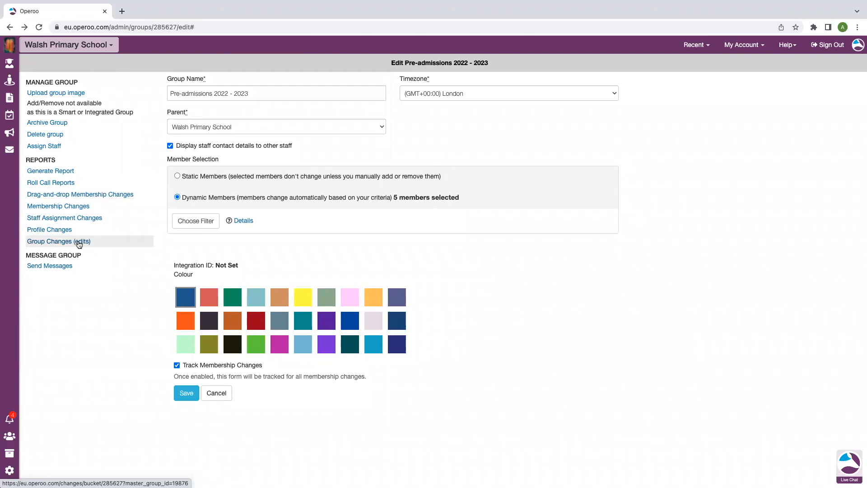
Examine the message options for the Pre-admissions 2022 - 2023 group and the filters for choosing its parent, guardian and student contacts.
{"action": "left_click", "coordinate": [50, 266]}
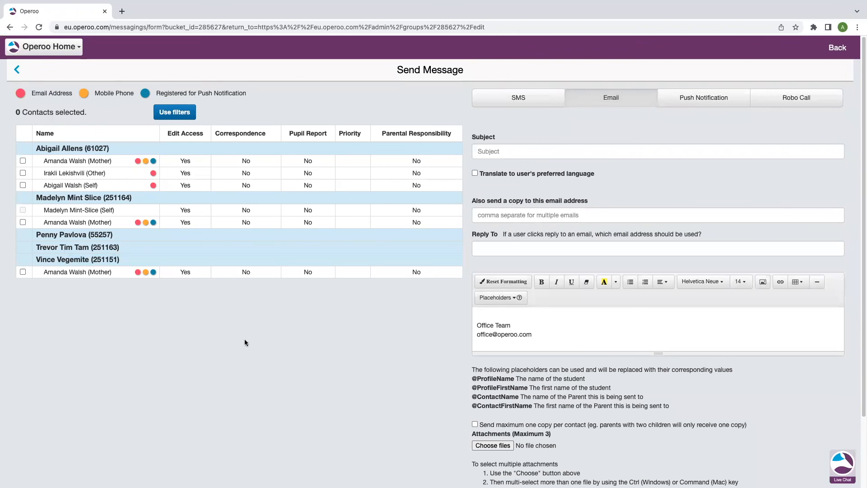
{"action": "left_click", "coordinate": [176, 116]}
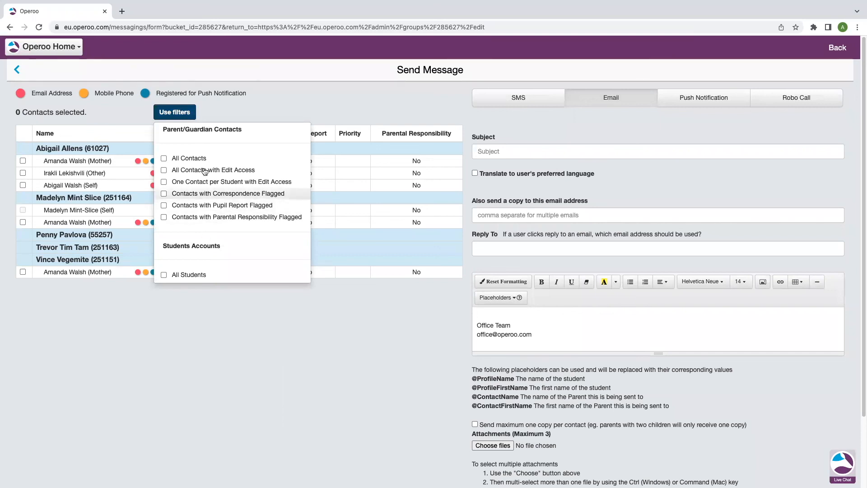
{"action": "left_click", "coordinate": [200, 328]}
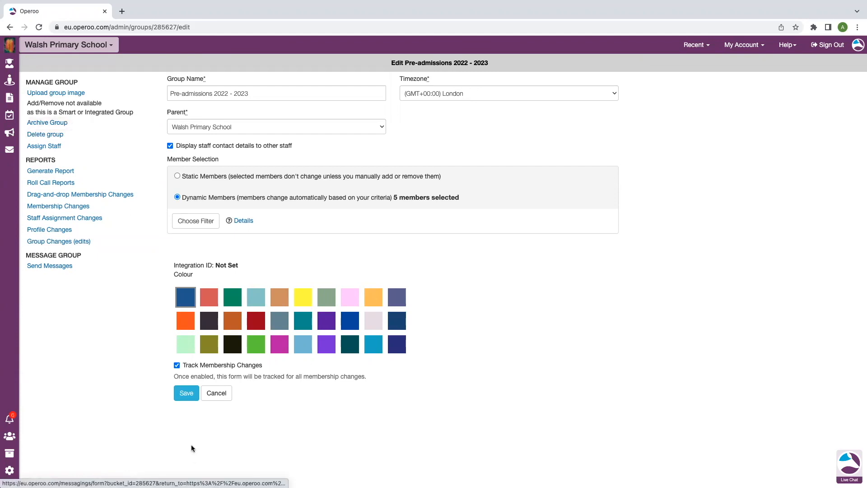
Leave the Pre-admissions 2022 - 2023 group's settings without saving and show the available help resources.
{"action": "left_click", "coordinate": [216, 399]}
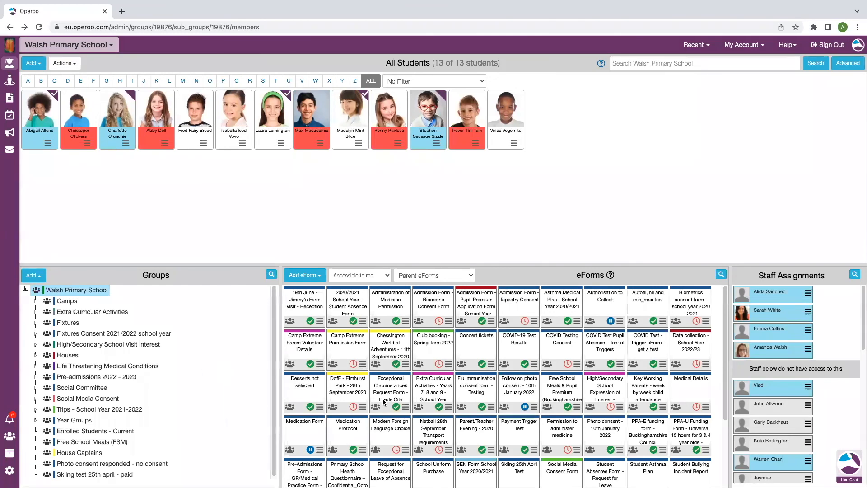
{"action": "left_click", "coordinate": [795, 51]}
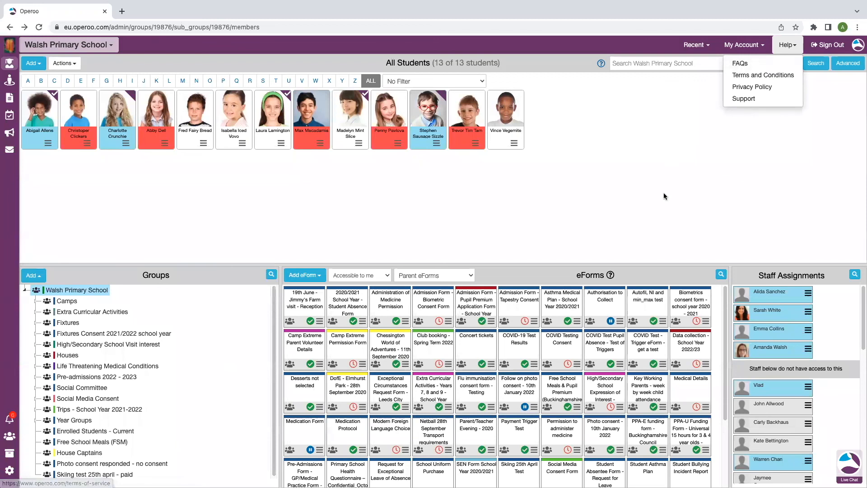